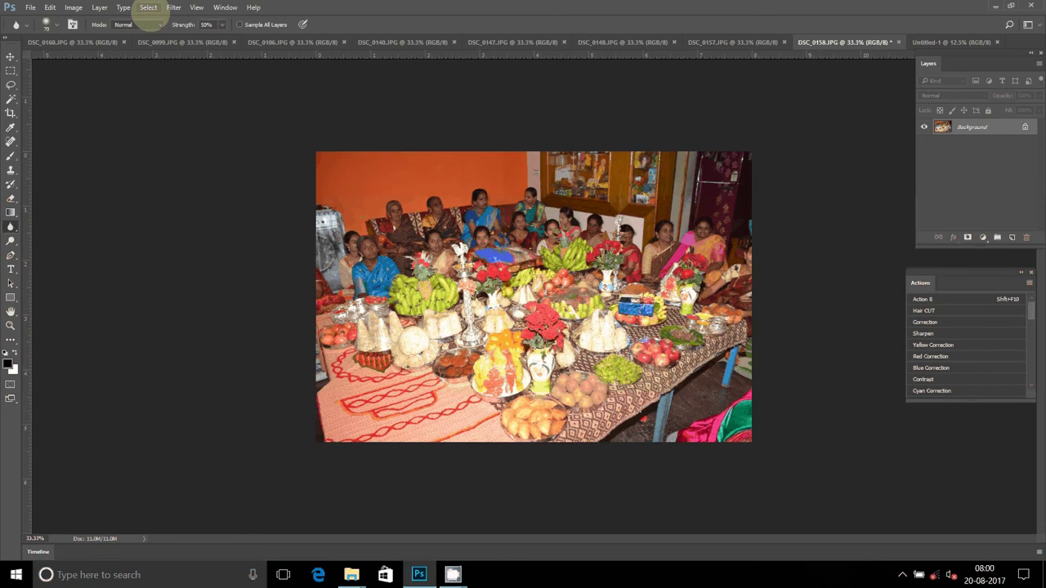
# Cut the entire DSC_0158 photo and close it without saving.
pyautogui.click(148, 7)
pyautogui.click(263, 21)
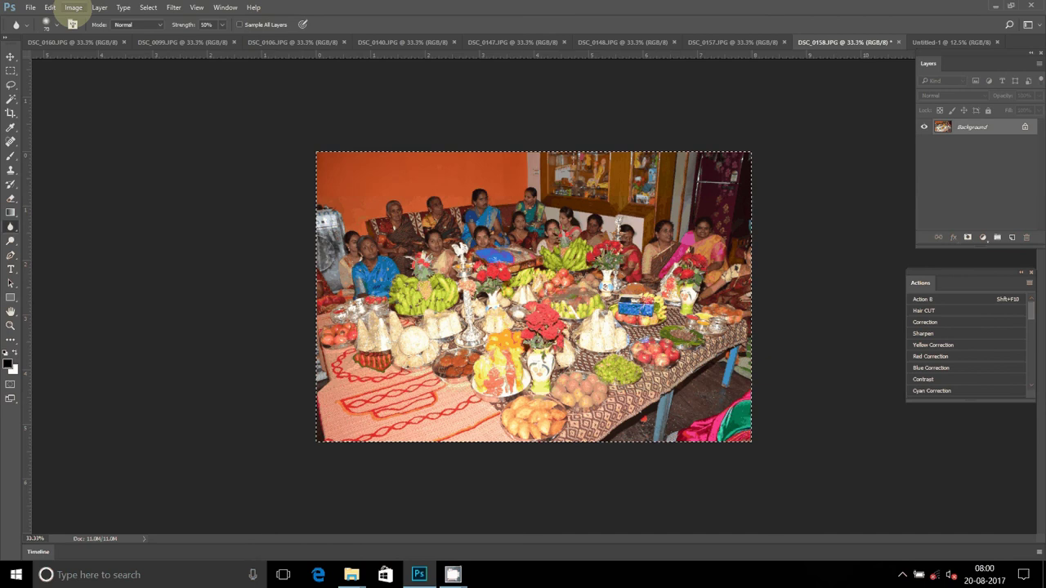
pyautogui.click(50, 8)
pyautogui.click(64, 98)
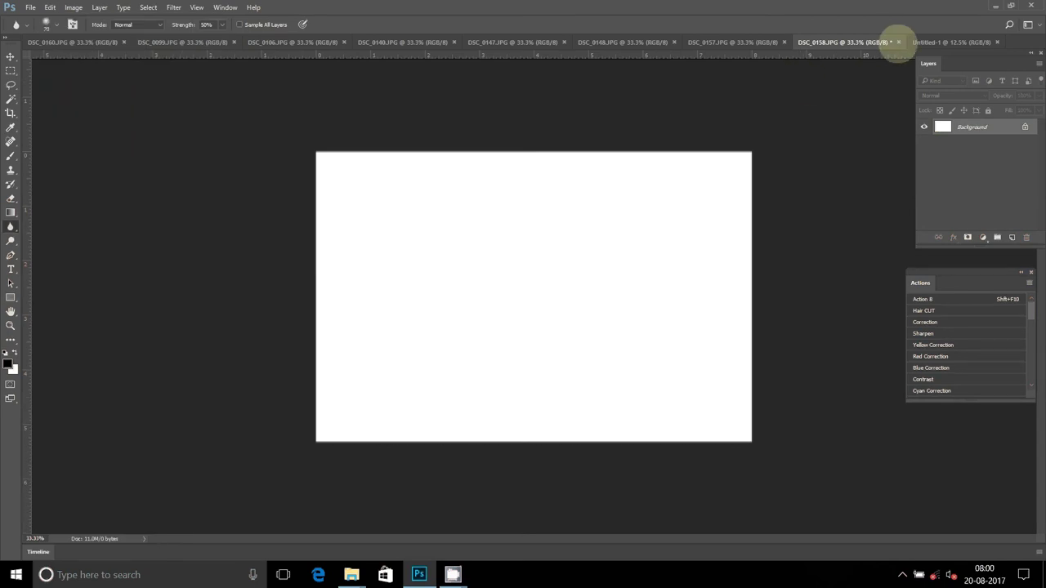
pyautogui.click(899, 42)
pyautogui.click(524, 218)
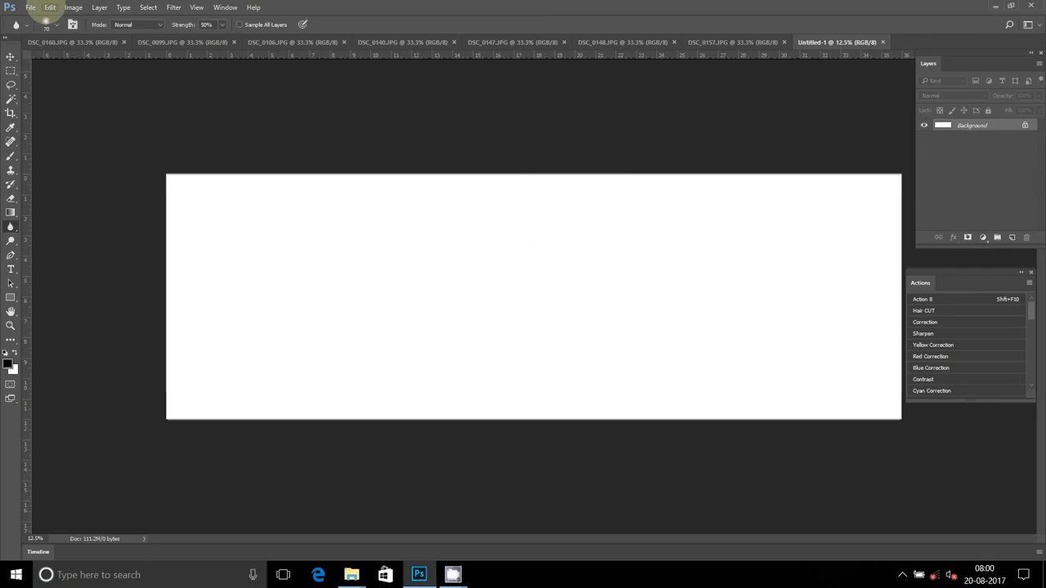
# Paste the photo into Untitled-1's lower-right corner, then bring up DSC_0157.
pyautogui.click(50, 8)
pyautogui.click(73, 125)
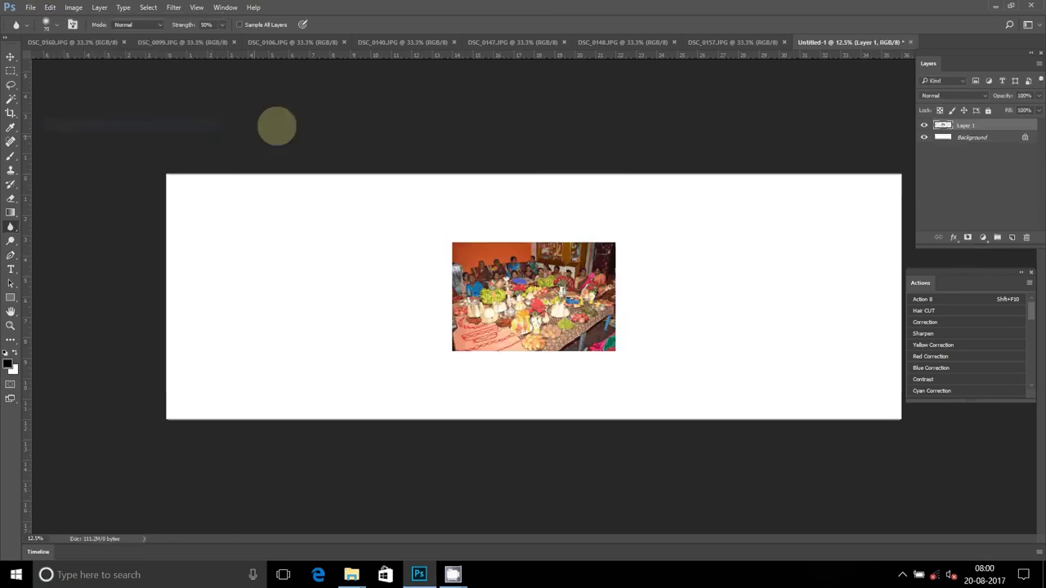
pyautogui.click(11, 55)
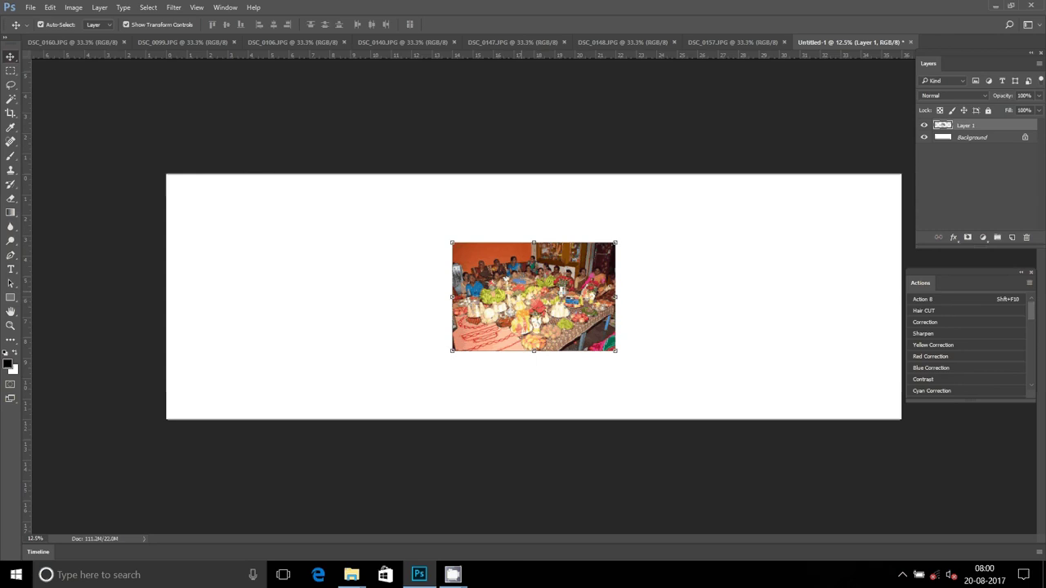
pyautogui.moveTo(523, 287); pyautogui.dragTo(806, 343)
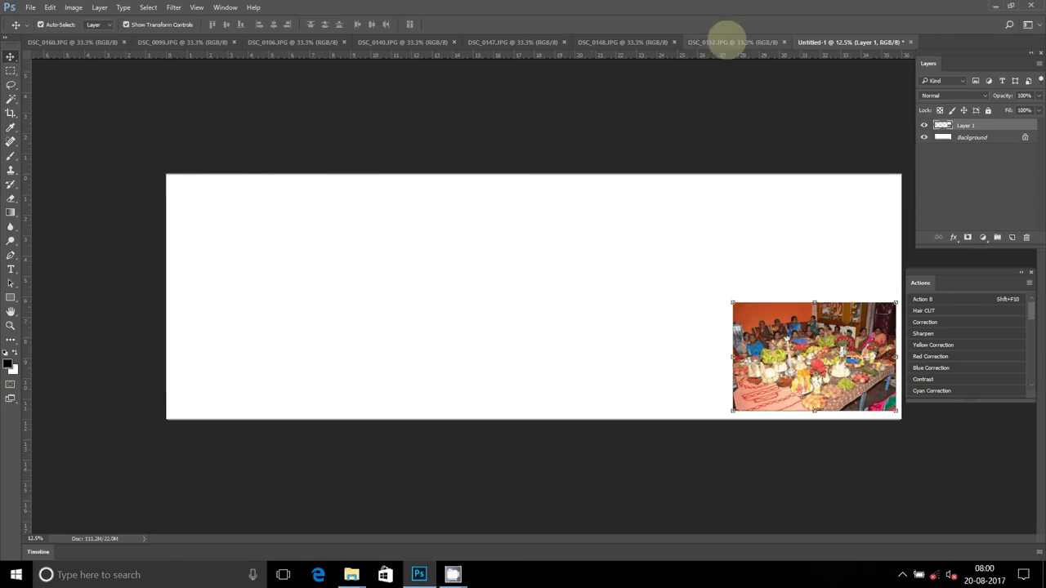
pyautogui.click(729, 42)
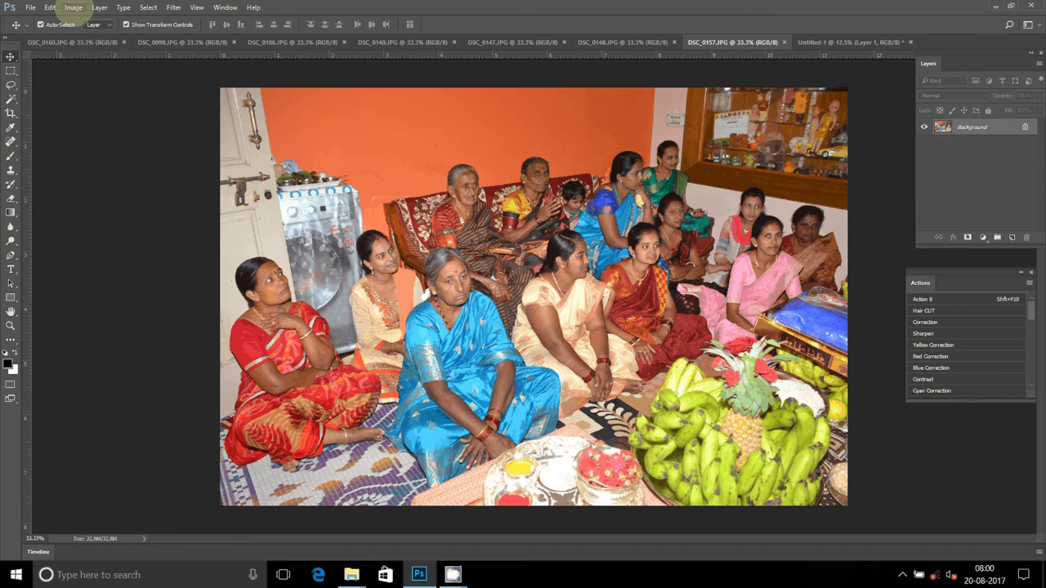
# Resize the DSC_0157 group photo to 8 inches wide.
pyautogui.click(74, 8)
pyautogui.click(95, 105)
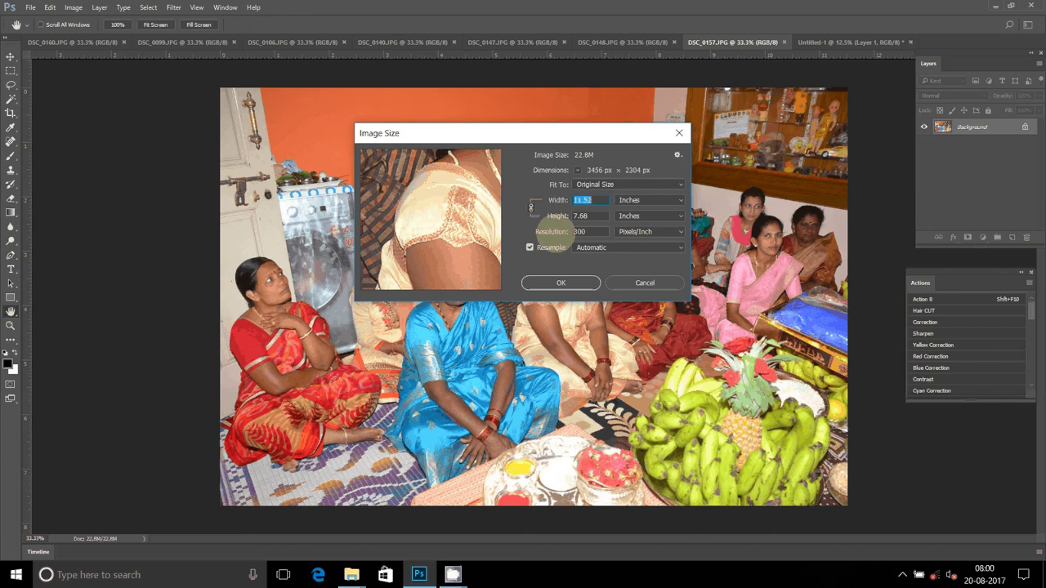
pyautogui.write('8')
pyautogui.click(574, 282)
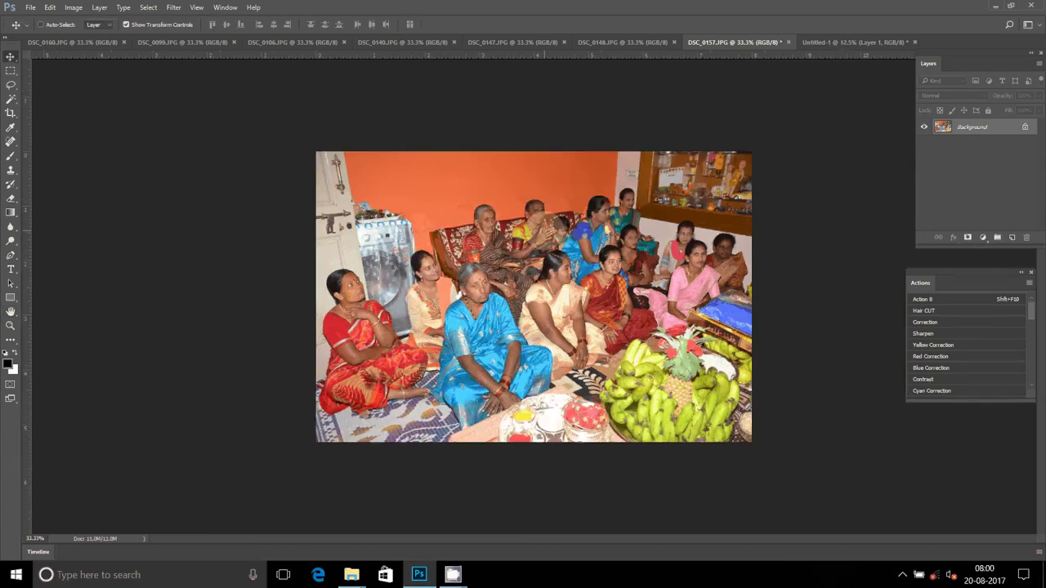
# Cut the whole photo and close DSC_0157 without saving.
pyautogui.hotkey('ctrl', 'a')
pyautogui.hotkey('ctrl', 'x')
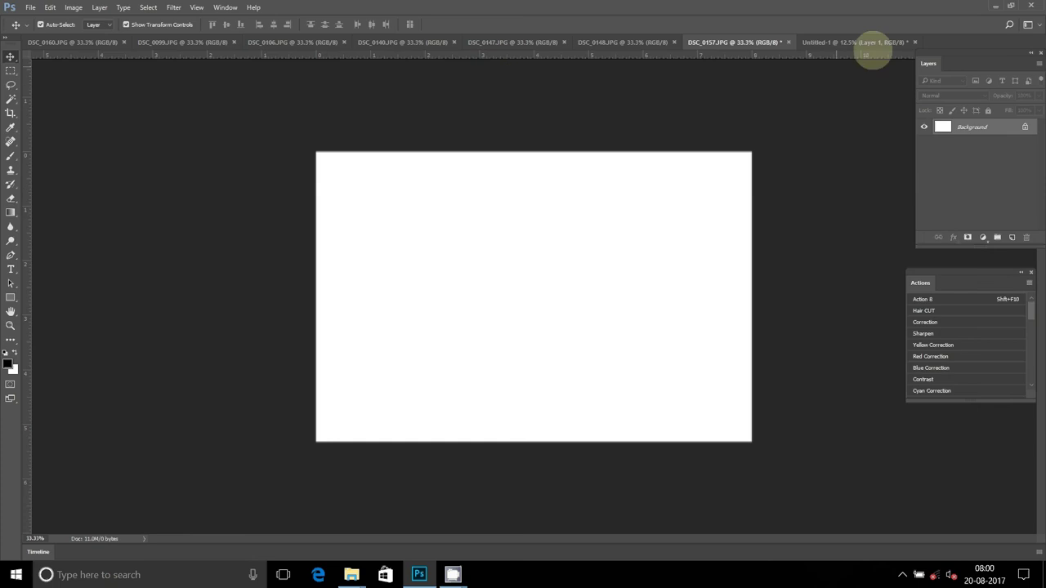
pyautogui.click(788, 41)
pyautogui.click(524, 217)
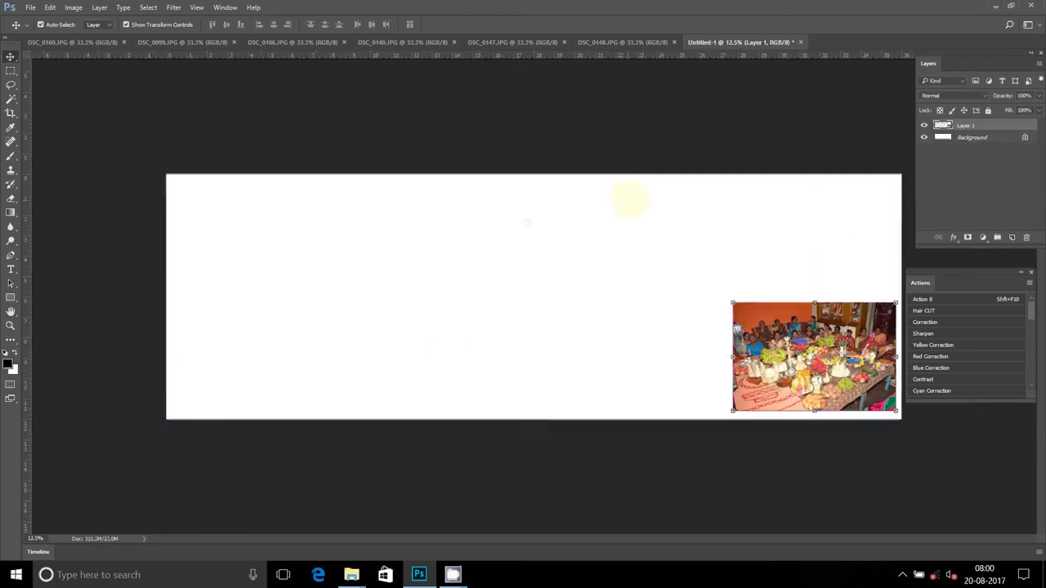
# Paste it as Layer 2 at the top right above Layer 1, then show DSC_0148.
pyautogui.hotkey('ctrl', 'v')
pyautogui.moveTo(548, 234); pyautogui.dragTo(790, 221)
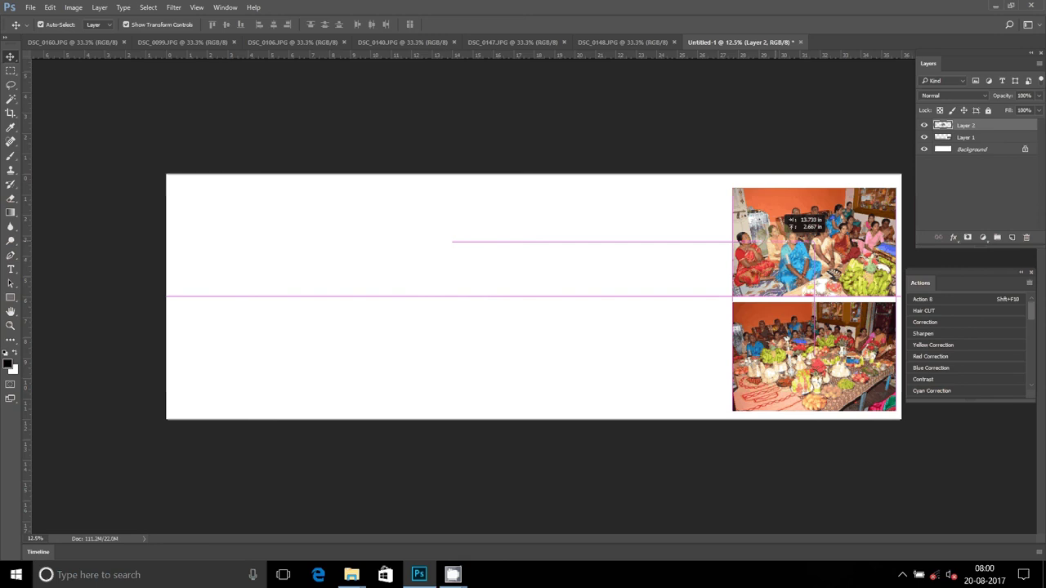
pyautogui.moveTo(791, 220); pyautogui.dragTo(790, 214)
pyautogui.click(625, 41)
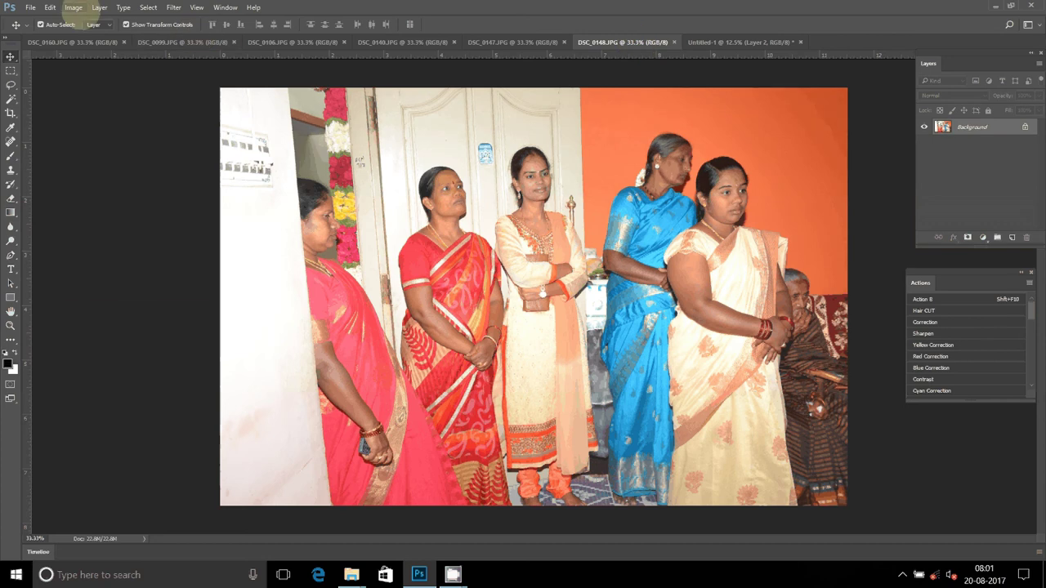
# Resize the DSC_0148 photo to 8 inches wide.
pyautogui.click(73, 7)
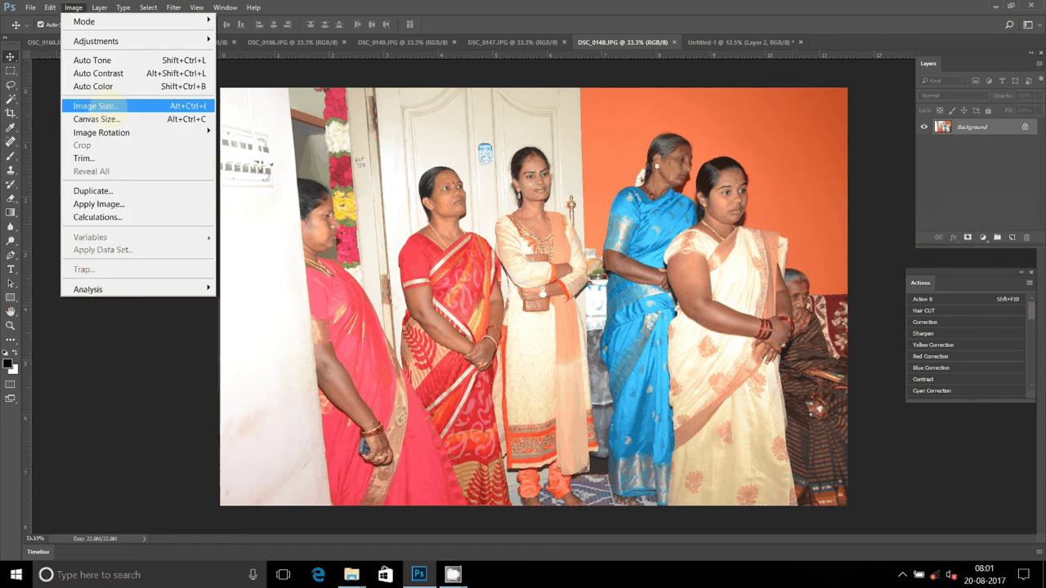
pyautogui.click(107, 106)
pyautogui.write('8')
pyautogui.click(560, 283)
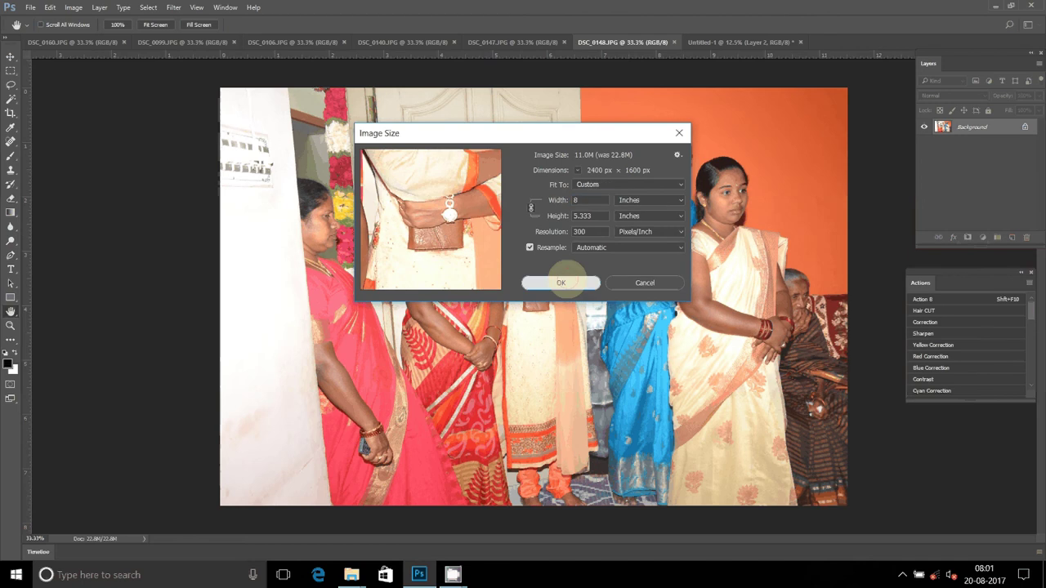
# Cut DSC_0148, close it unsaved, and paste it left of the bottom-right photo; show DSC_0147.
pyautogui.press('v')
pyautogui.hotkey('ctrl', 'a')
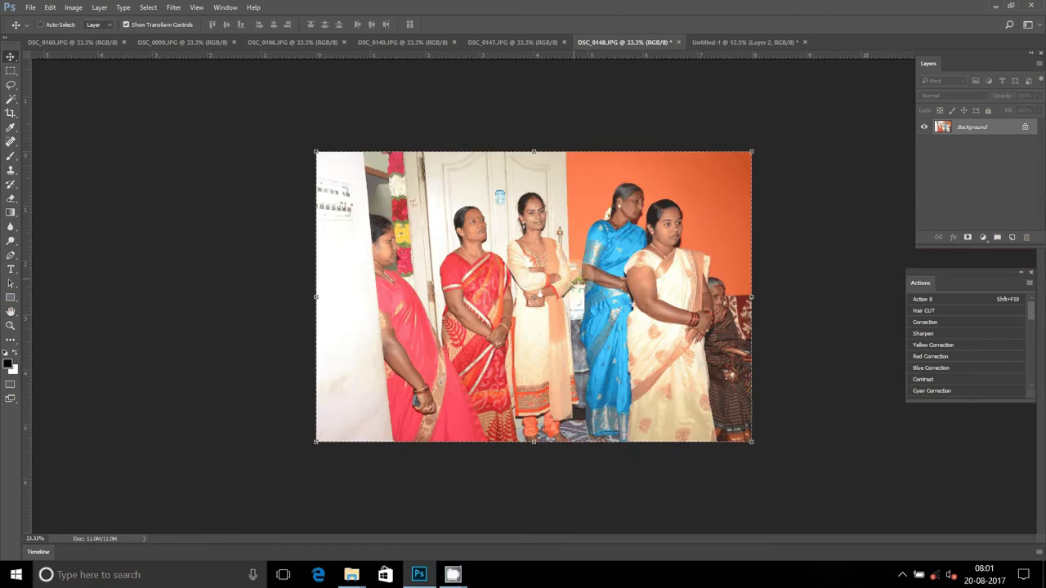
pyautogui.hotkey('ctrl', 'BackSpace')
pyautogui.click(677, 41)
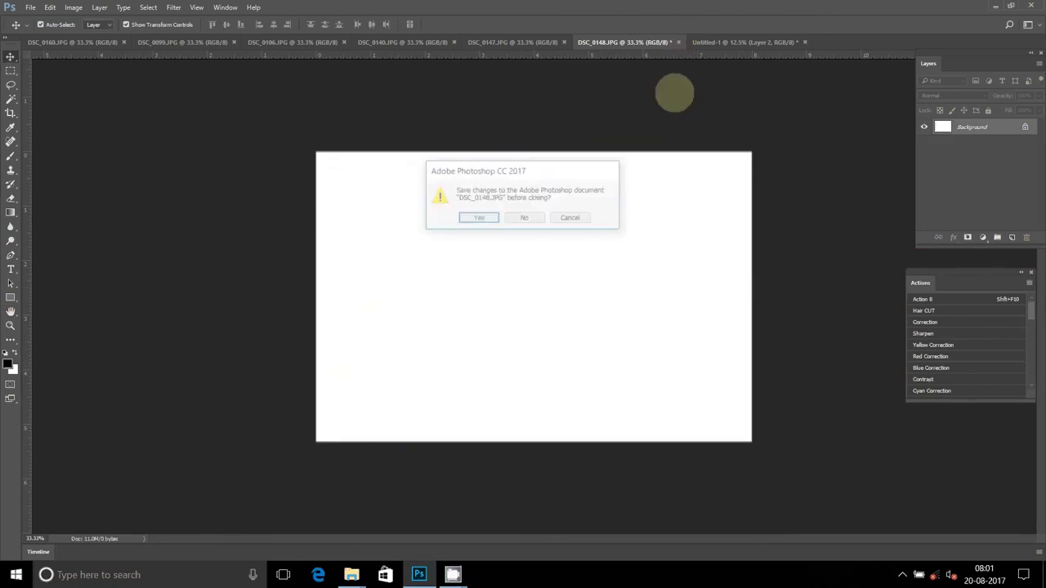
pyautogui.click(539, 219)
pyautogui.hotkey('ctrl', 'v')
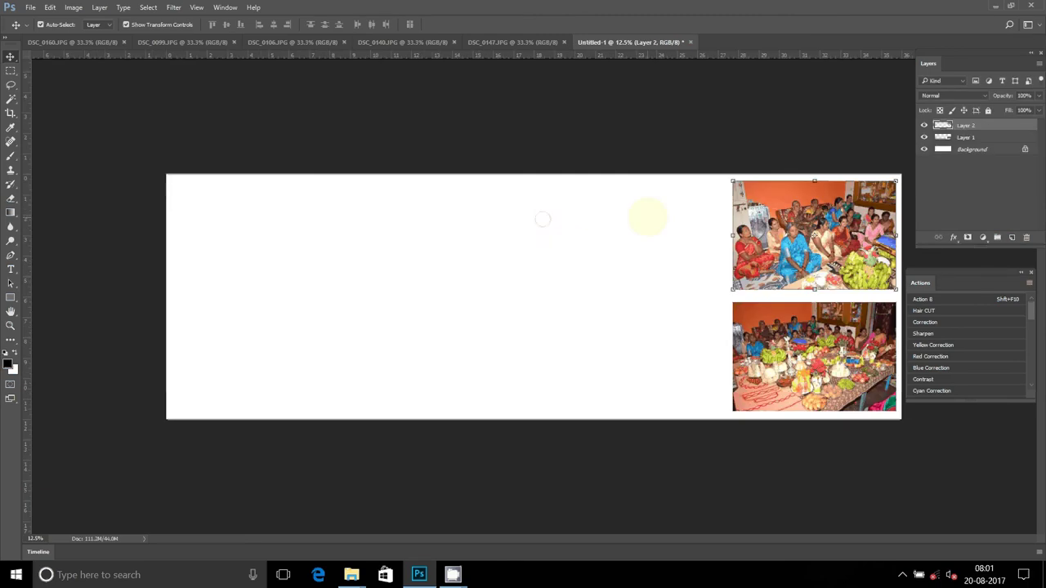
pyautogui.moveTo(557, 252); pyautogui.dragTo(663, 312)
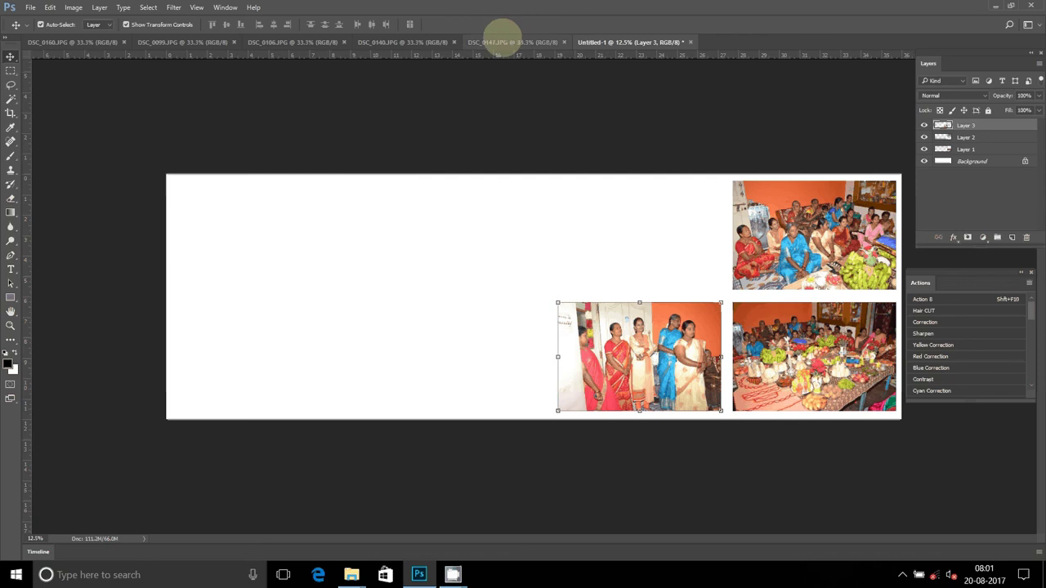
pyautogui.click(500, 42)
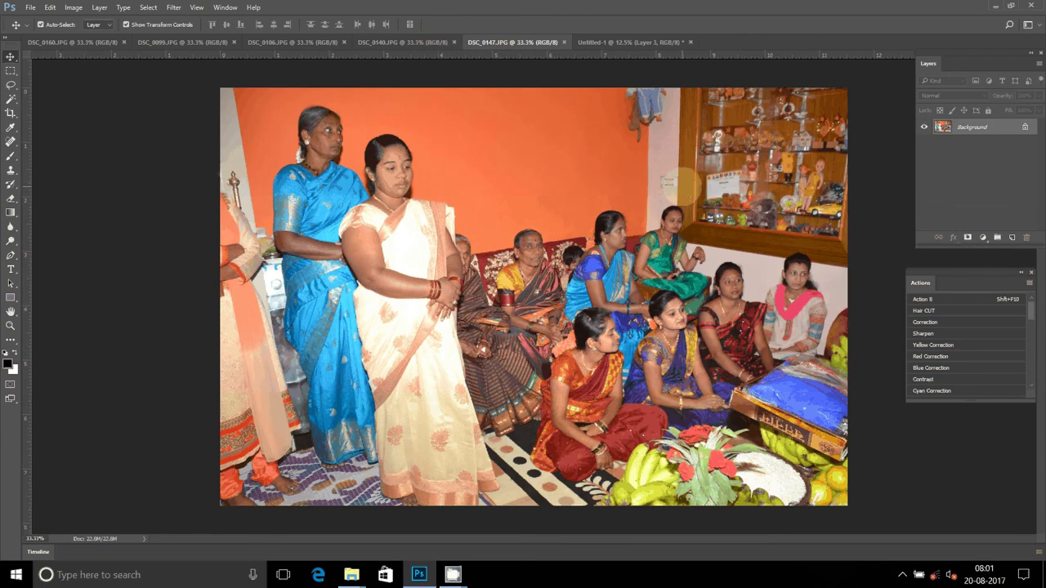
# Resize DSC_0147 to 8 inches, cut it, and close it without saving.
pyautogui.hotkey('ctrl', 'alt', 'i')
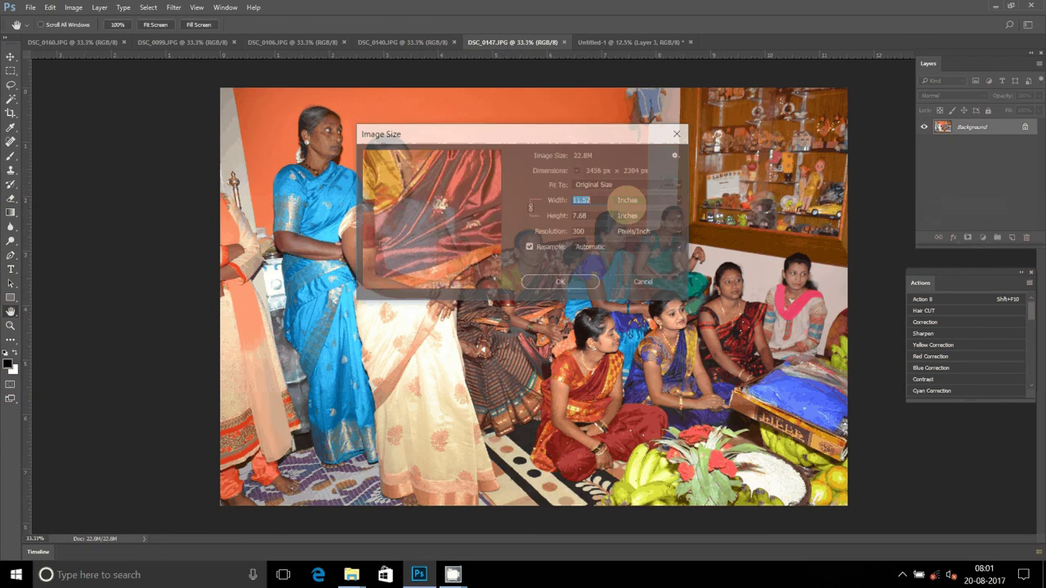
pyautogui.press('Return')
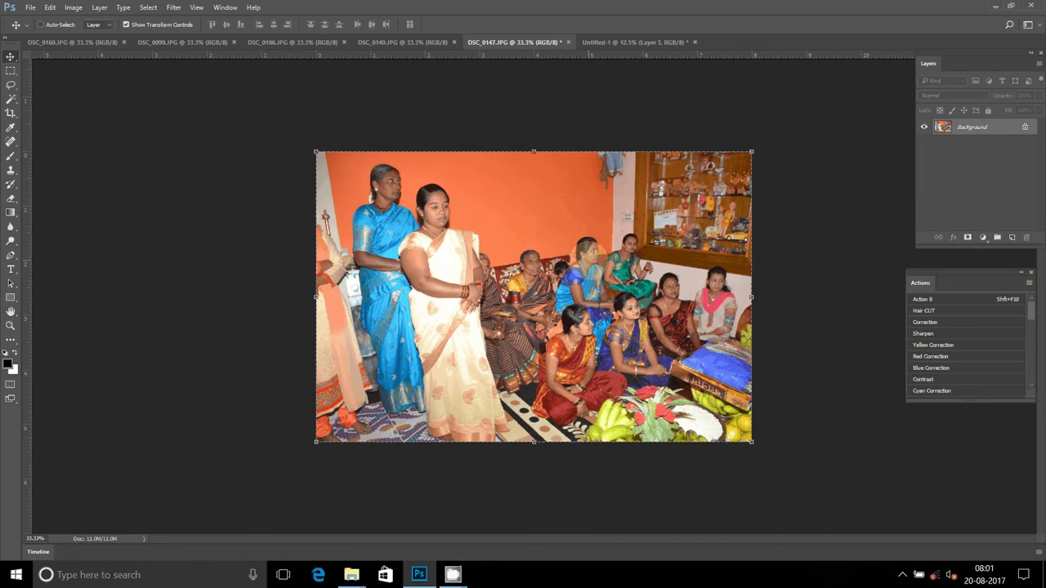
pyautogui.hotkey('ctrl', 'BackSpace')
pyautogui.click(568, 42)
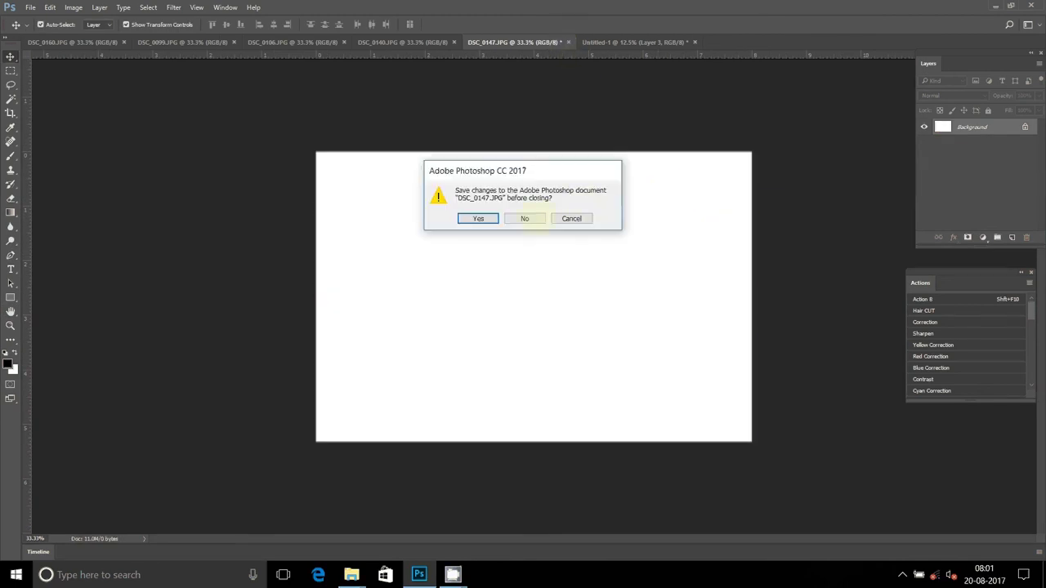
pyautogui.click(534, 219)
# Paste DSC_0147 into the empty top slot of the right grid, then show DSC_0140.
pyautogui.hotkey('ctrl', 'v')
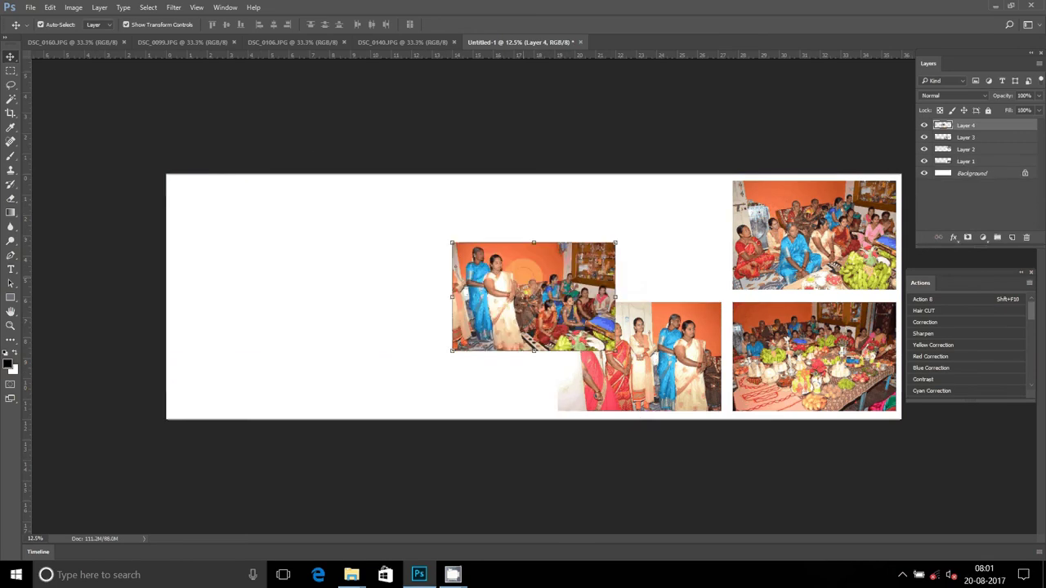
pyautogui.moveTo(523, 291); pyautogui.dragTo(629, 229)
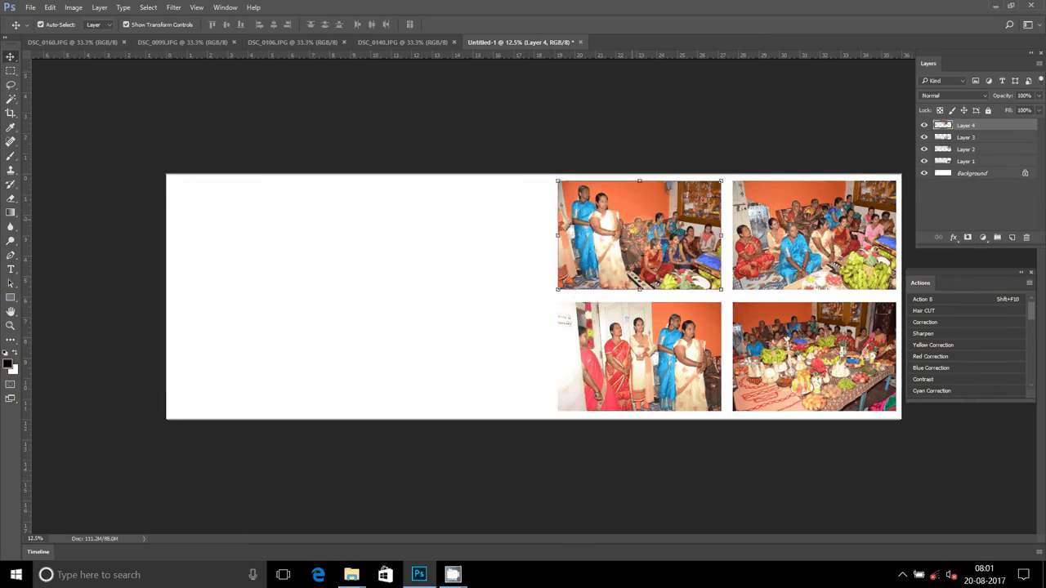
pyautogui.click(384, 42)
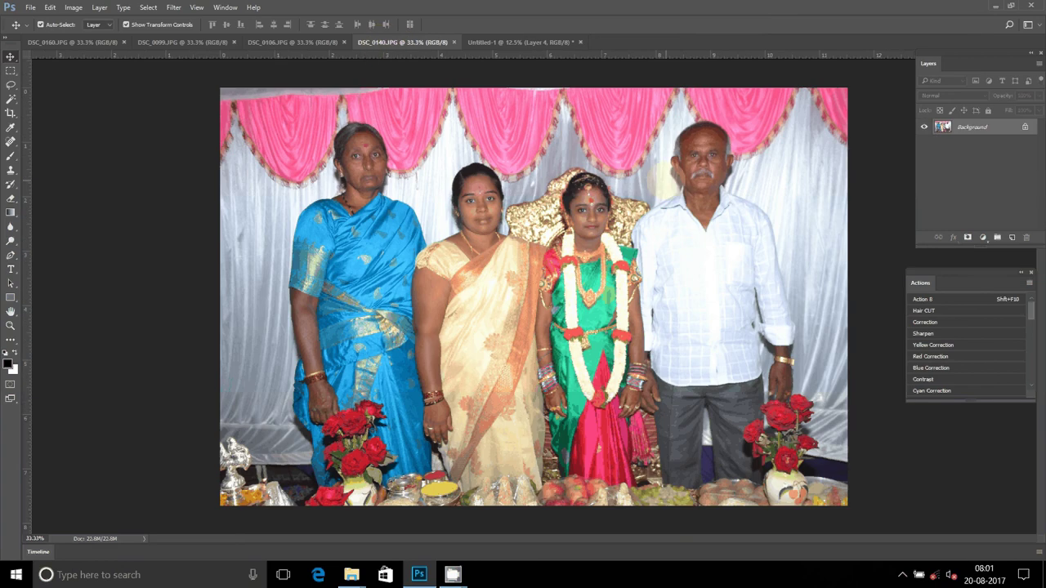
# Resize DSC_0140 to 8 inches wide and close it without saving.
pyautogui.hotkey('ctrl', 'alt', 'i')
pyautogui.write('8')
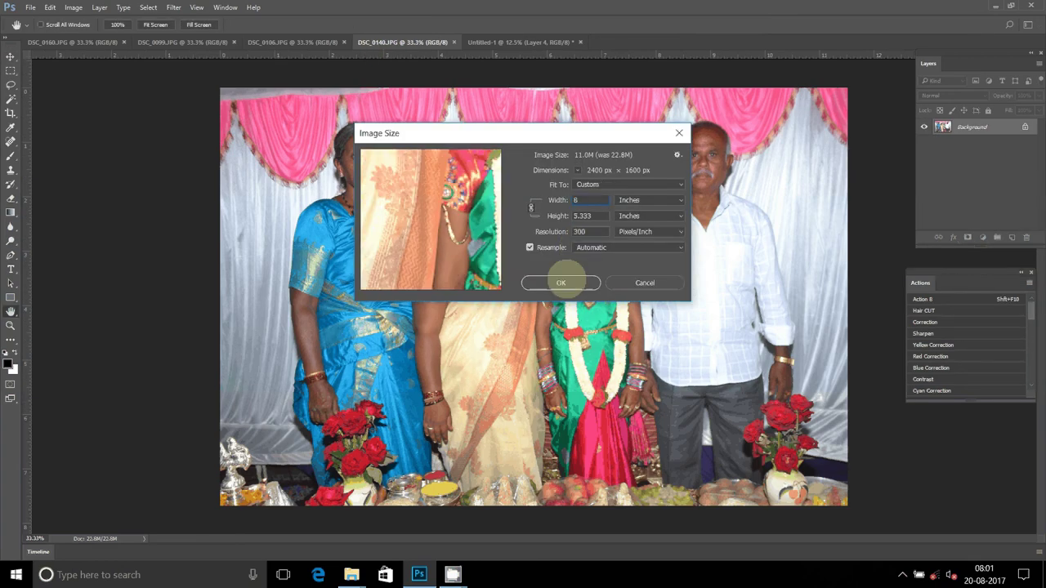
pyautogui.click(561, 283)
pyautogui.press('v')
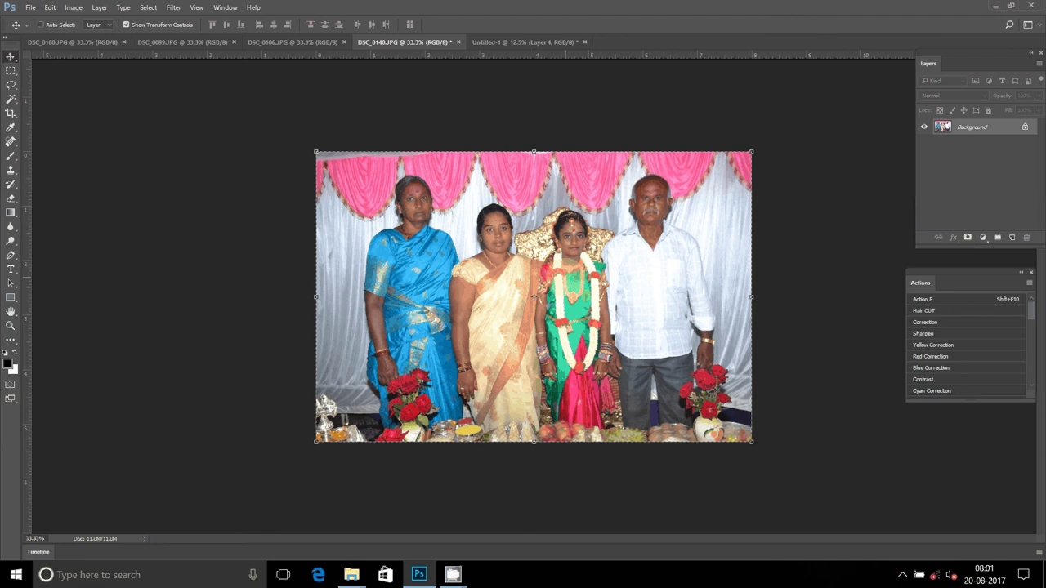
pyautogui.click(458, 42)
pyautogui.click(523, 217)
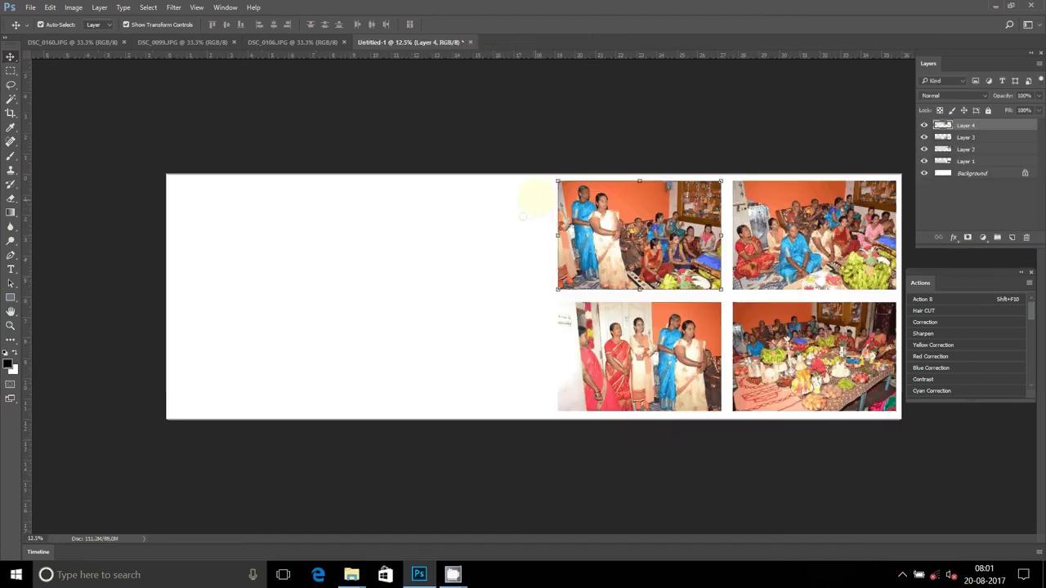
# Paste the photo as Layer 5 in the lower-left slot, then show DSC_0106.
pyautogui.hotkey('ctrl', 'v')
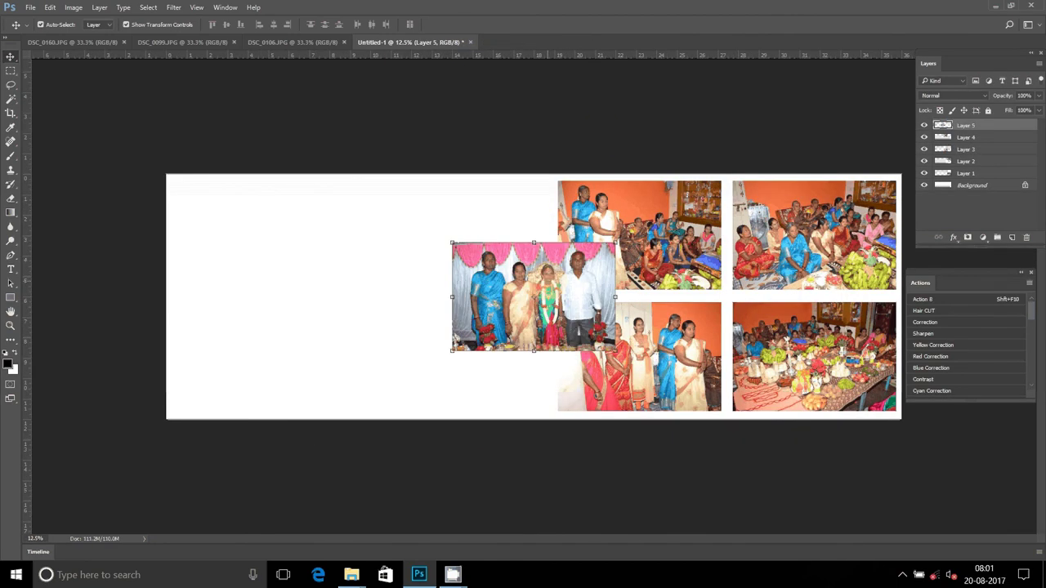
pyautogui.moveTo(558, 253); pyautogui.dragTo(278, 312)
pyautogui.click(282, 42)
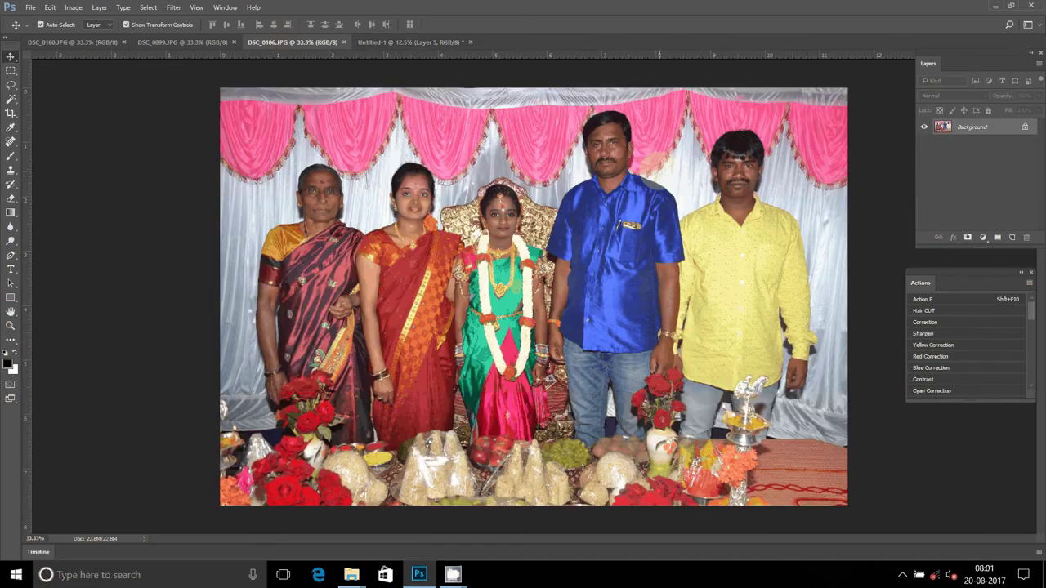
# Resize DSC_0106, cut the whole photo, and close it without saving.
pyautogui.hotkey('ctrl', 'alt', 'i')
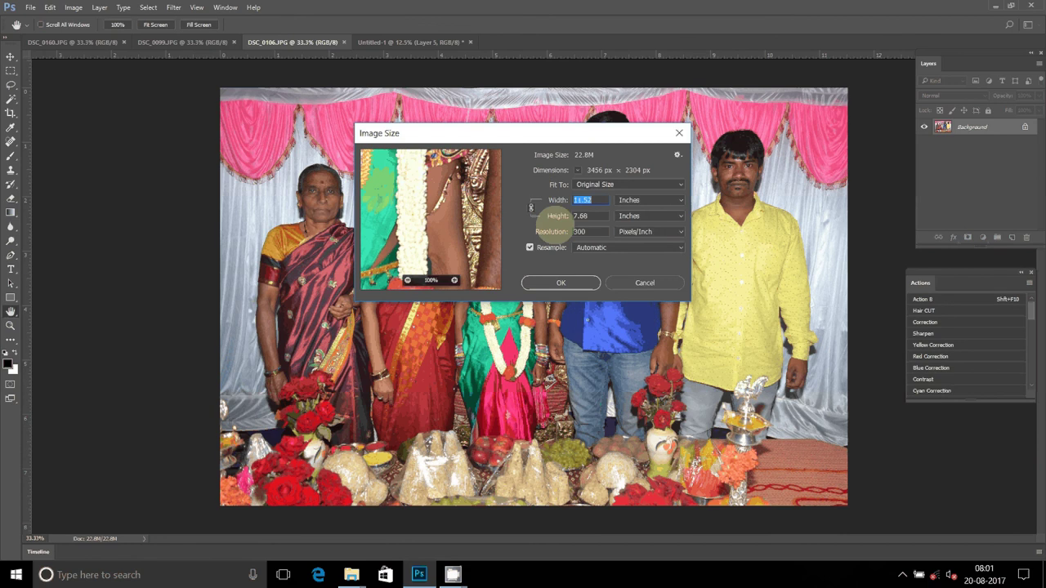
pyautogui.click(572, 281)
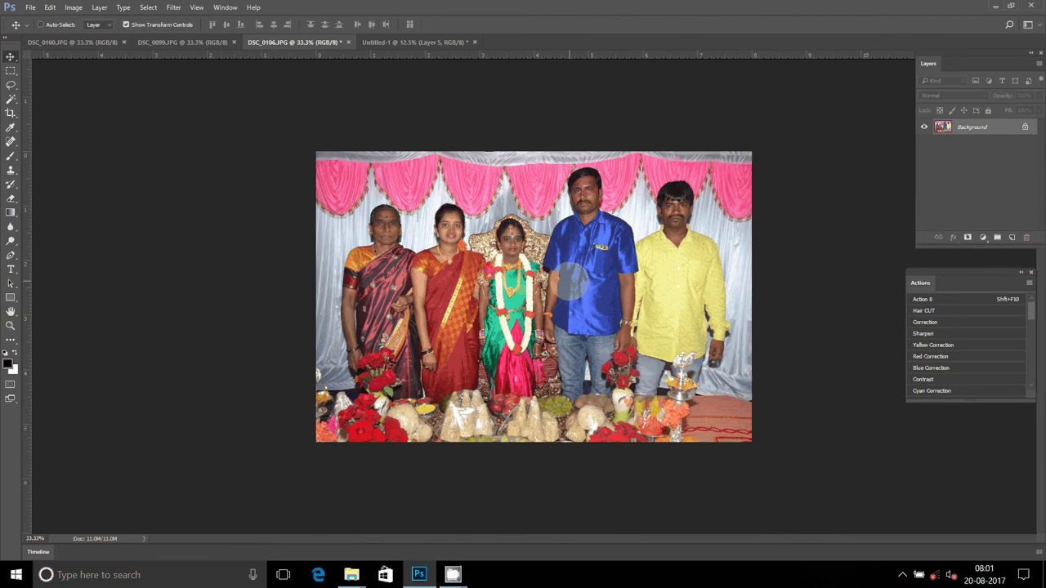
pyautogui.hotkey('ctrl', 'BackSpace')
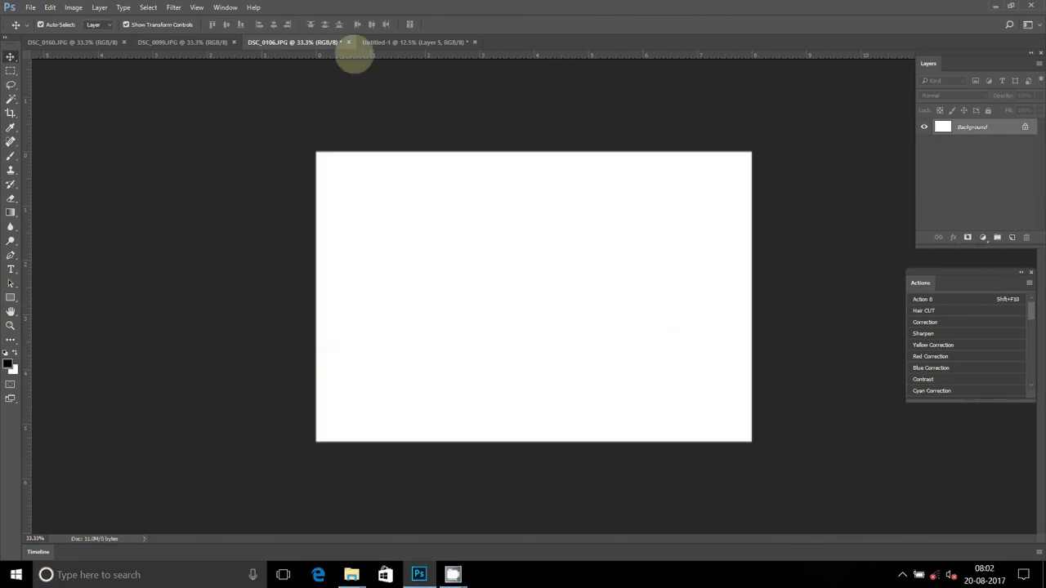
pyautogui.click(348, 41)
pyautogui.click(513, 217)
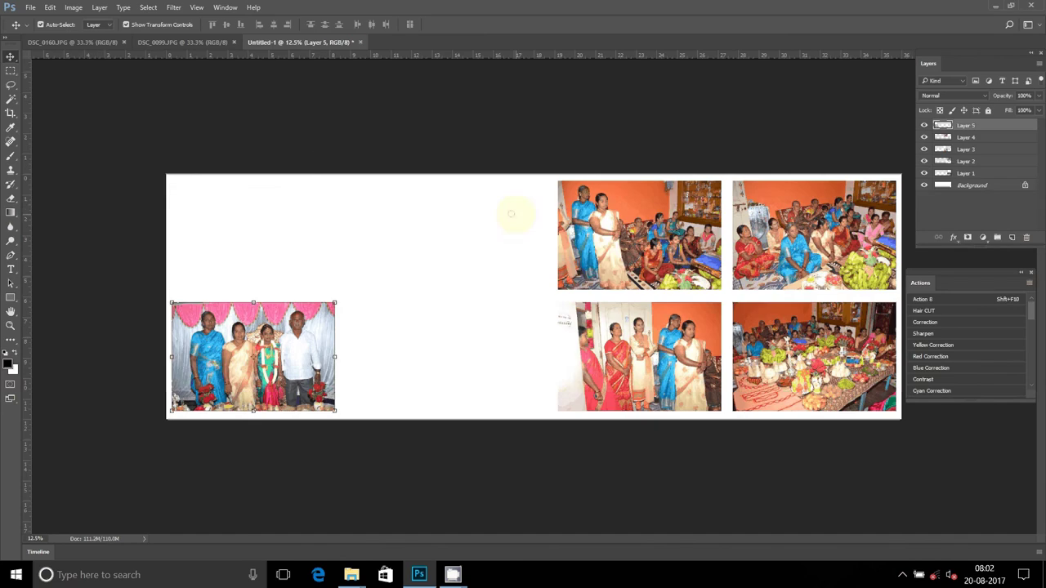
# Align the lower-left photo and place the group photo top-left; show DSC_0099.
pyautogui.moveTo(510, 214); pyautogui.dragTo(515, 214)
pyautogui.moveTo(520, 253); pyautogui.dragTo(237, 201)
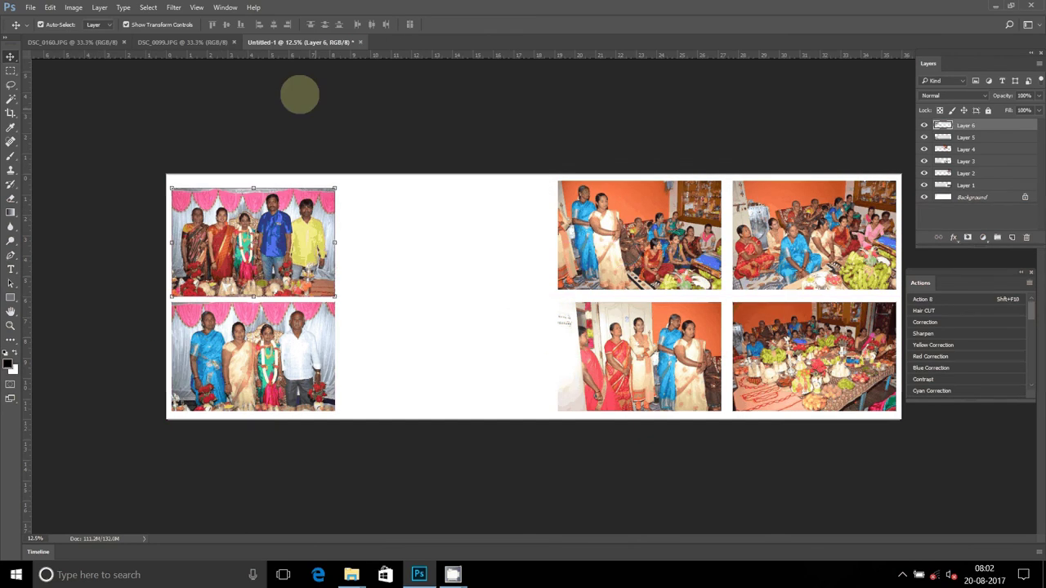
pyautogui.click(180, 42)
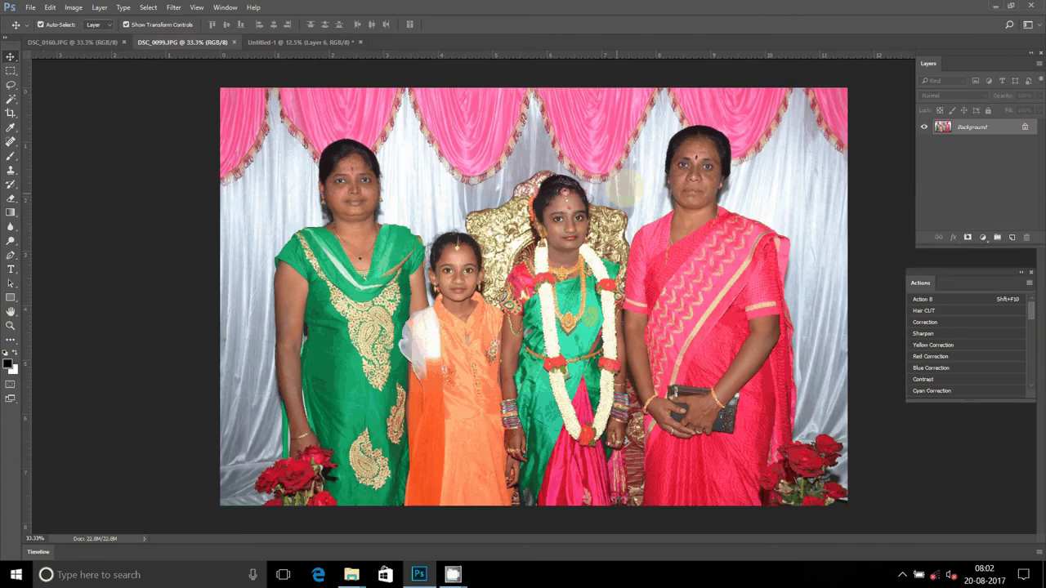
# Resize DSC_0099 to 8 inches wide, cut it, and close without saving.
pyautogui.hotkey('ctrl', 'alt', 'i')
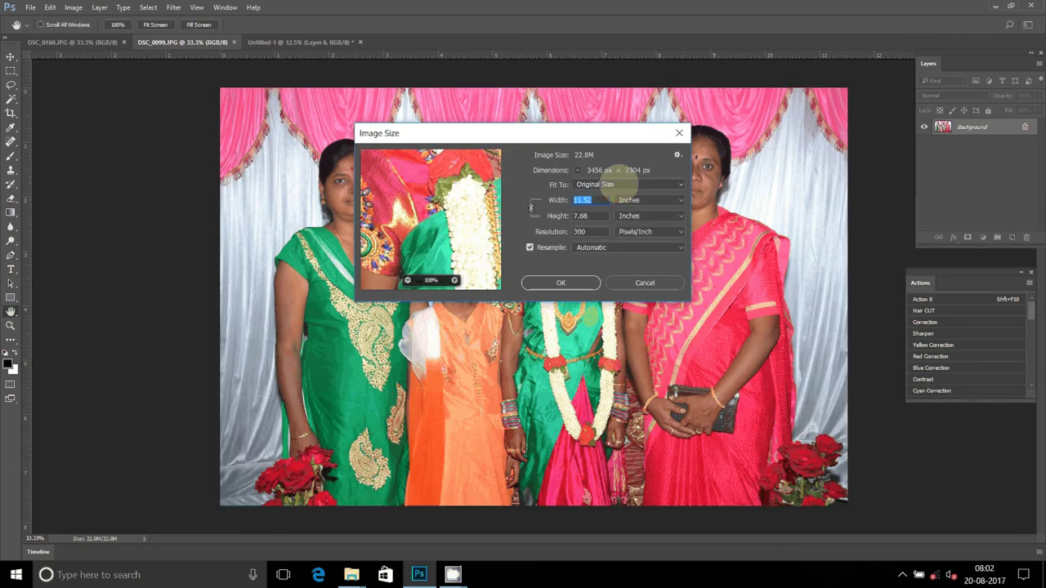
pyautogui.write('8')
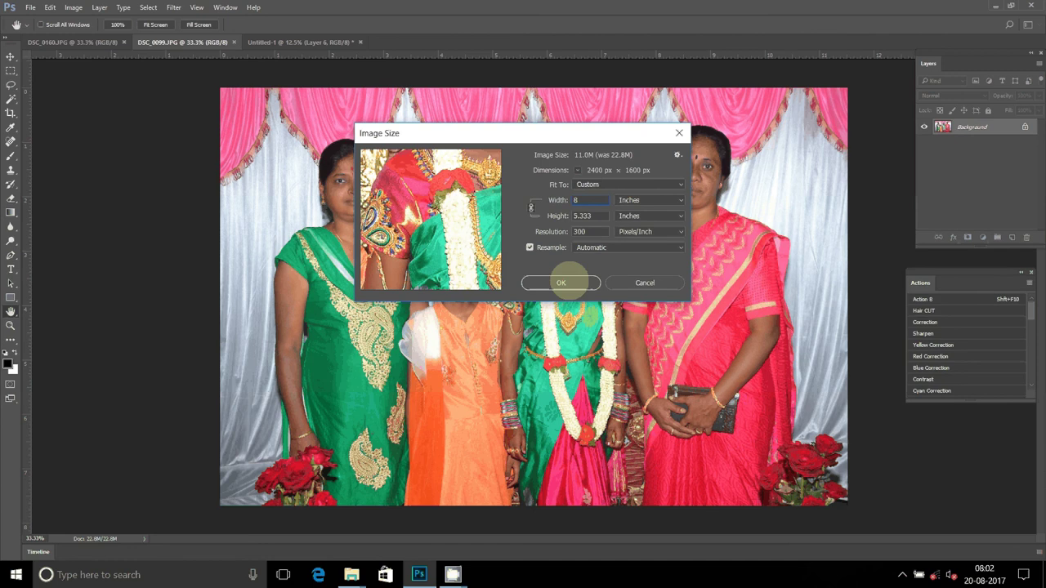
pyautogui.click(560, 283)
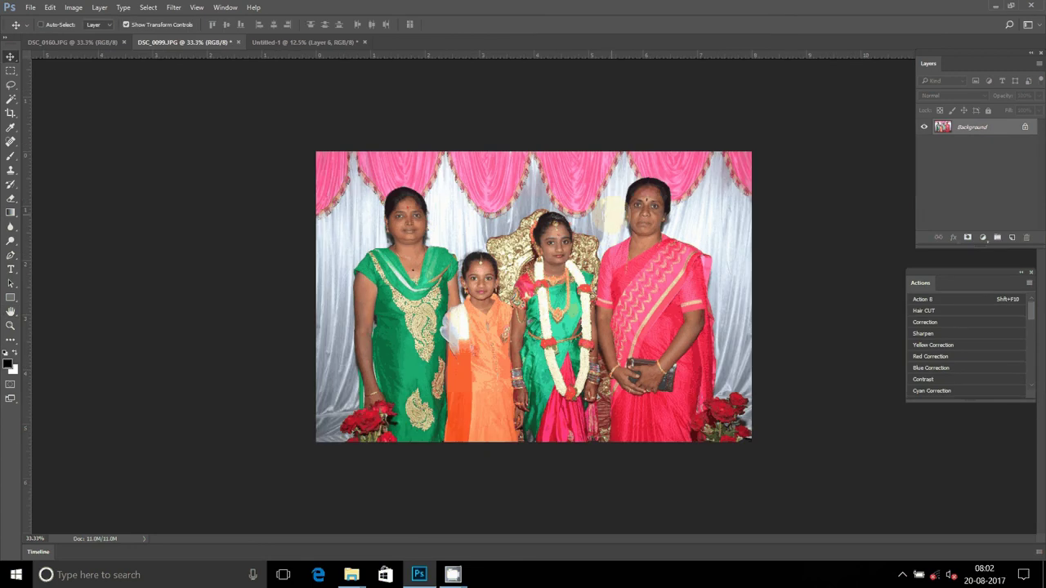
pyautogui.hotkey('ctrl', 'a')
pyautogui.press('Delete')
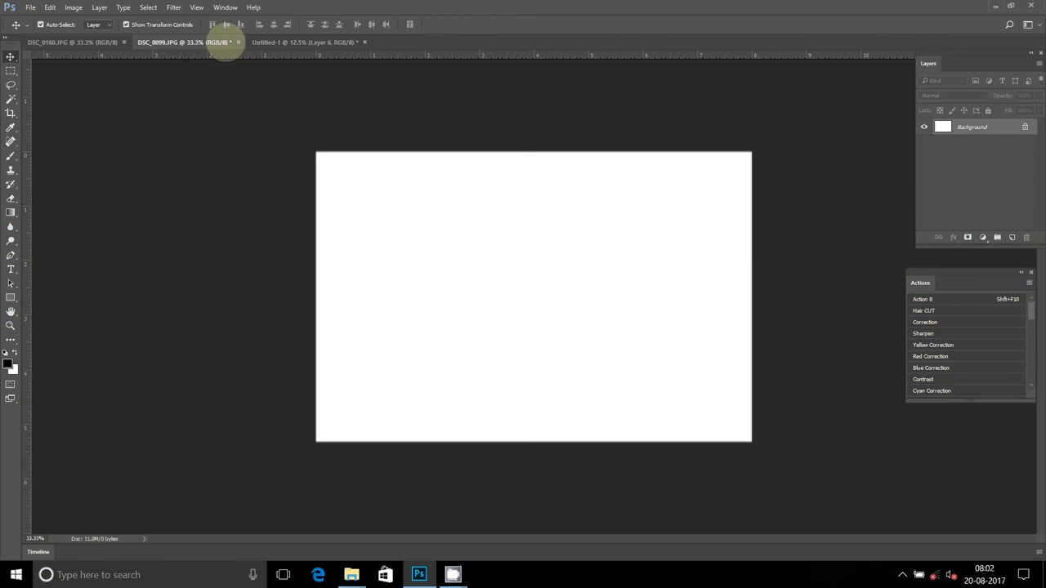
pyautogui.click(238, 41)
pyautogui.click(525, 219)
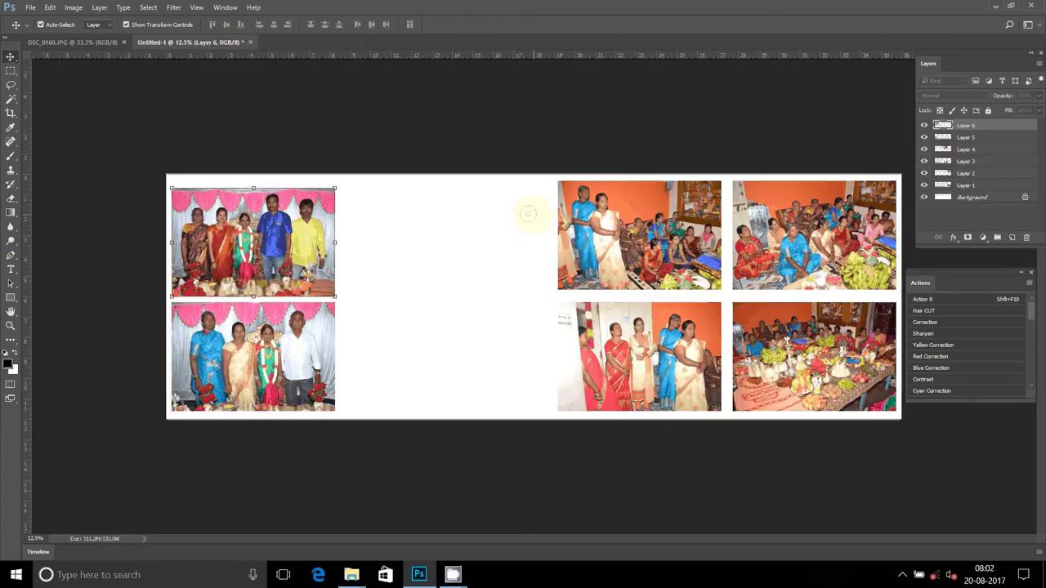
# Paste it as Layer 7 in the bottom middle slot, then show DSC_0160.
pyautogui.hotkey('ctrl', 'v')
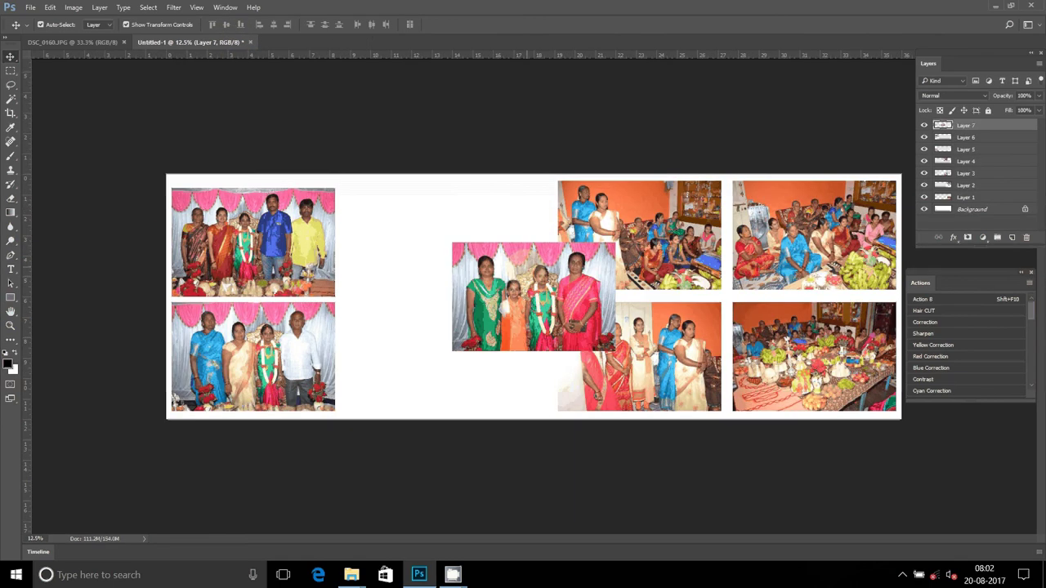
pyautogui.moveTo(535, 243); pyautogui.dragTo(430, 304)
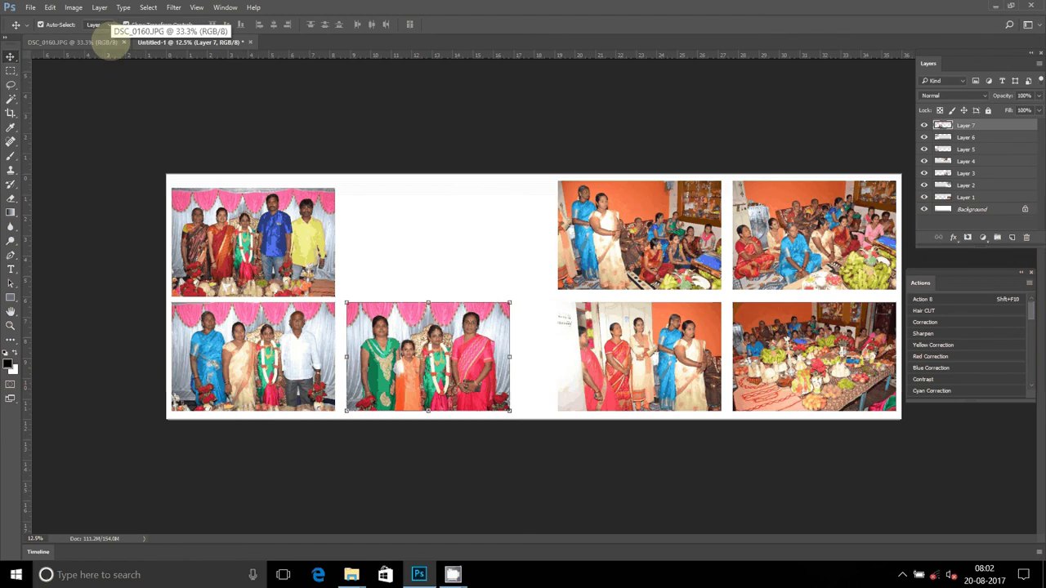
pyautogui.click(109, 42)
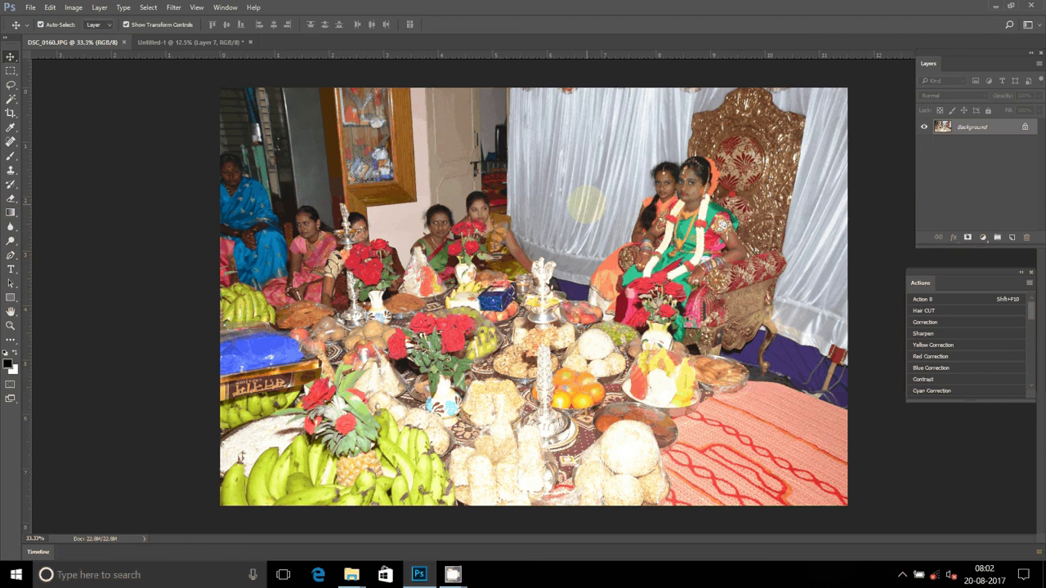
# Resize DSC_0160, enable Auto-Select, cut the photo, and close it unsaved.
pyautogui.hotkey('ctrl', 'alt', 'i')
pyautogui.write('8')
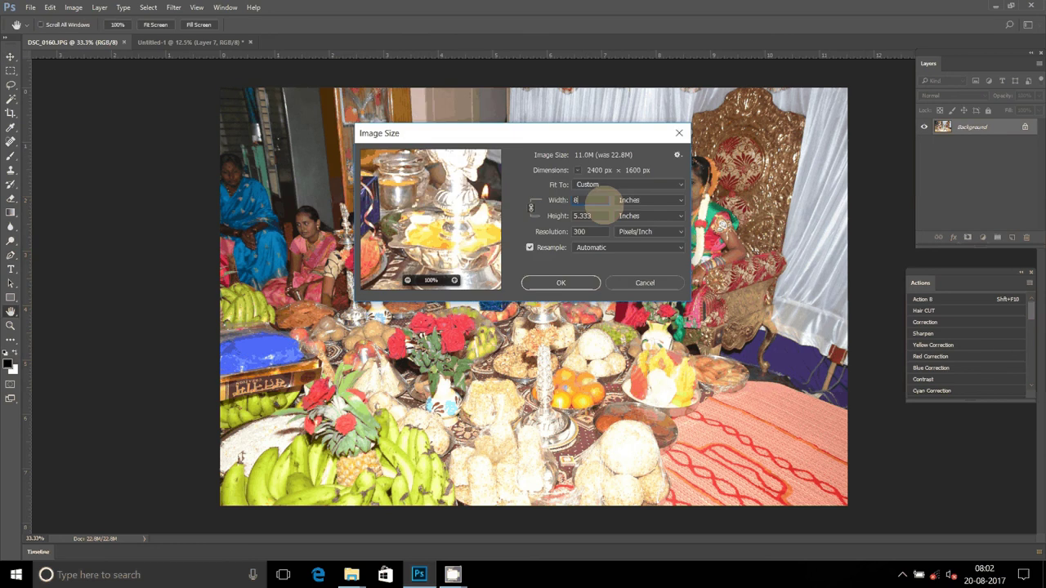
pyautogui.press('Return')
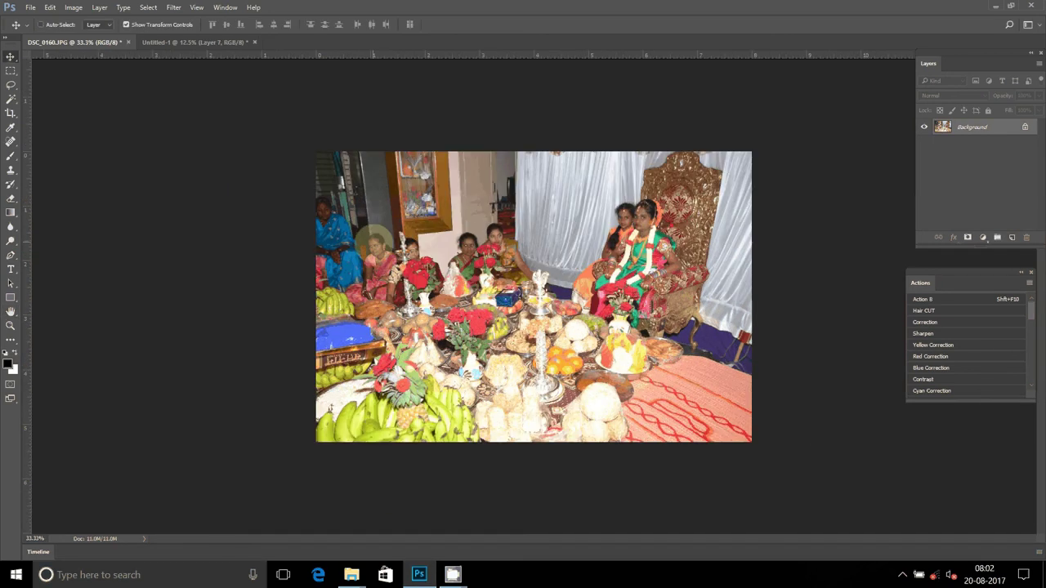
pyautogui.click(41, 24)
pyautogui.hotkey('ctrl', 'a')
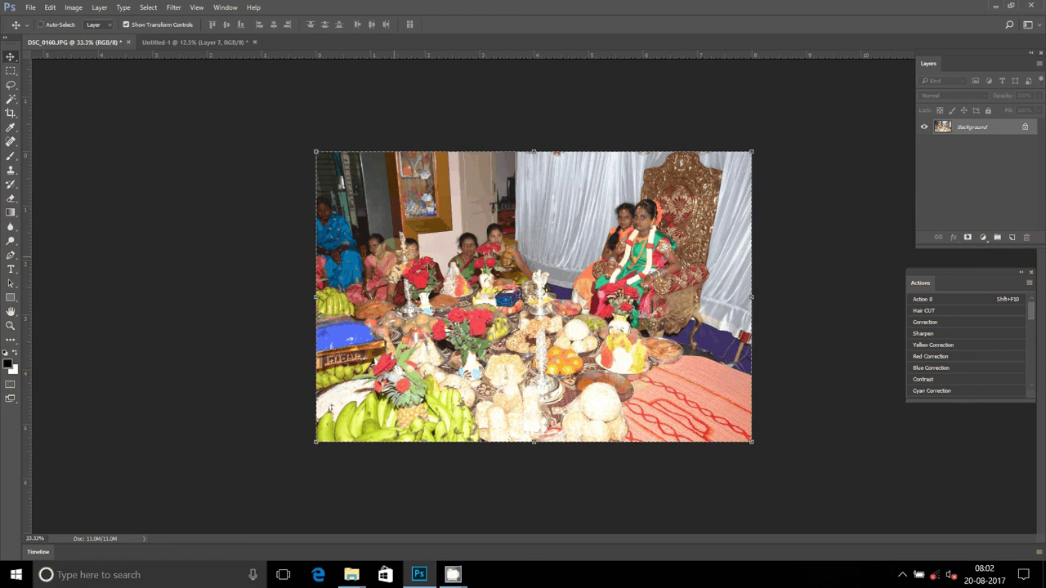
pyautogui.press('BackSpace')
pyautogui.click(127, 41)
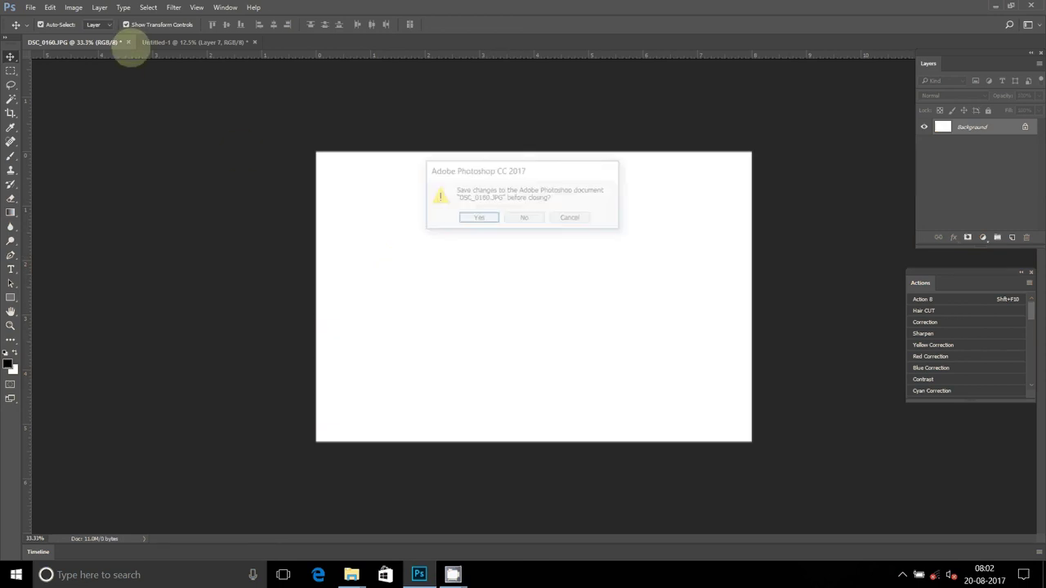
pyautogui.click(524, 217)
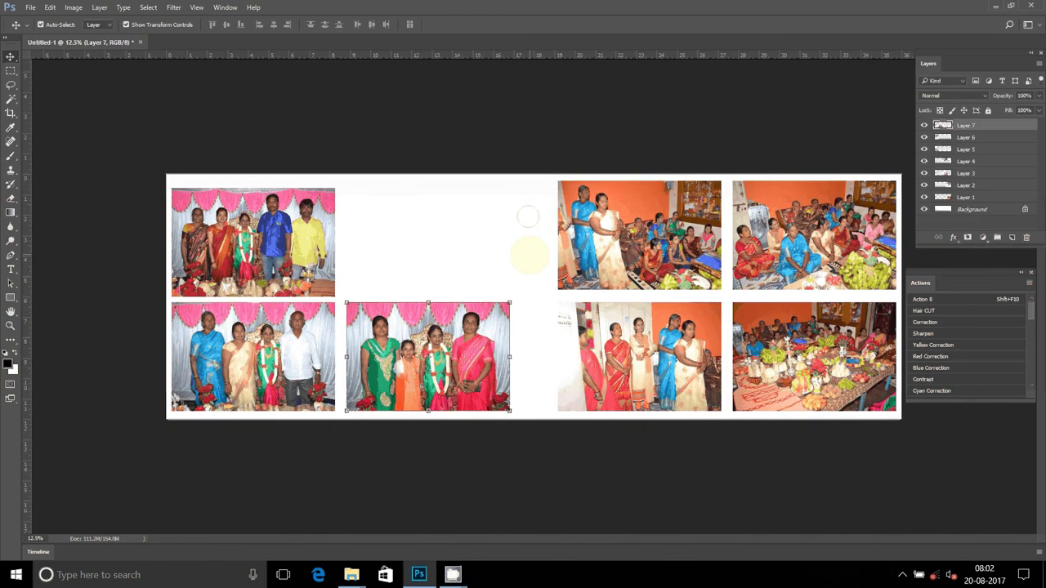
# Paste the photo as Layer 8 and transform it into the top middle slot.
pyautogui.hotkey('ctrl', 'v')
pyautogui.hotkey('ctrl', 't')
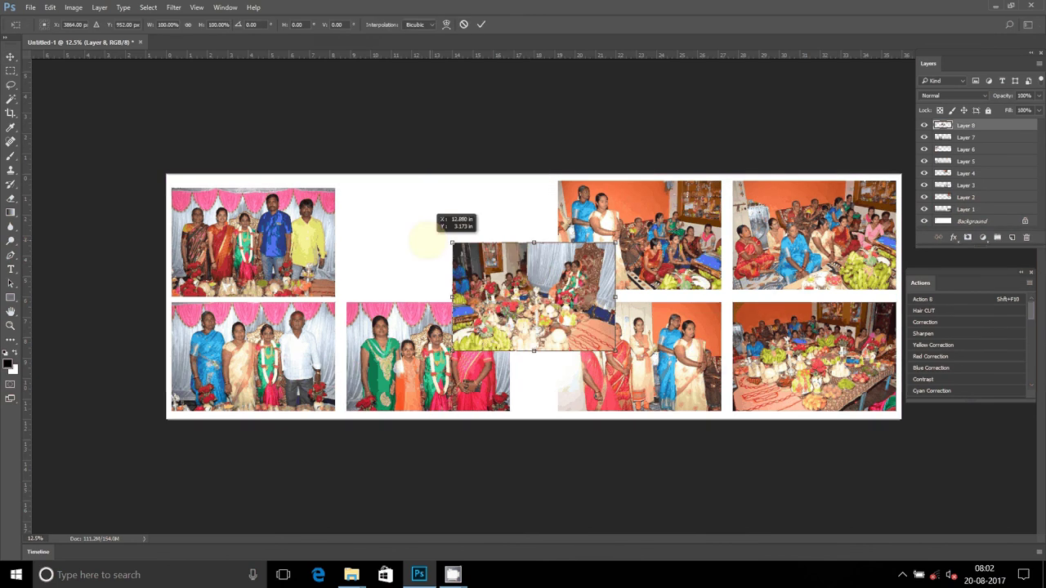
pyautogui.moveTo(538, 263)
pyautogui.mouseDown()
pyautogui.moveTo(431, 236)
pyautogui.moveTo(430, 210)
pyautogui.mouseUp()
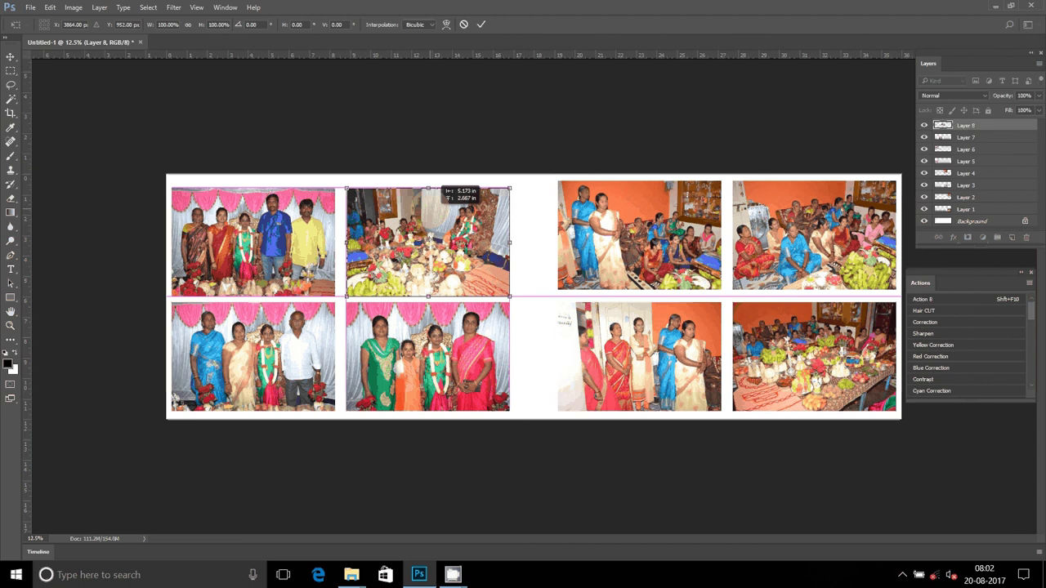
pyautogui.click(445, 26)
pyautogui.click(479, 26)
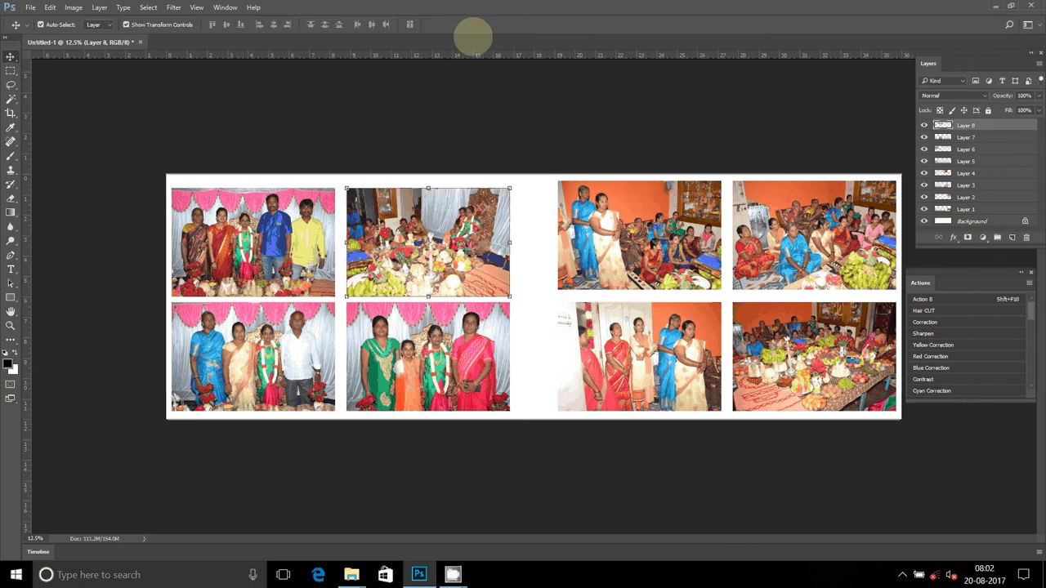
# Nudge the right-page photos so the top and bottom rows align evenly.
pyautogui.moveTo(647, 207); pyautogui.dragTo(647, 214)
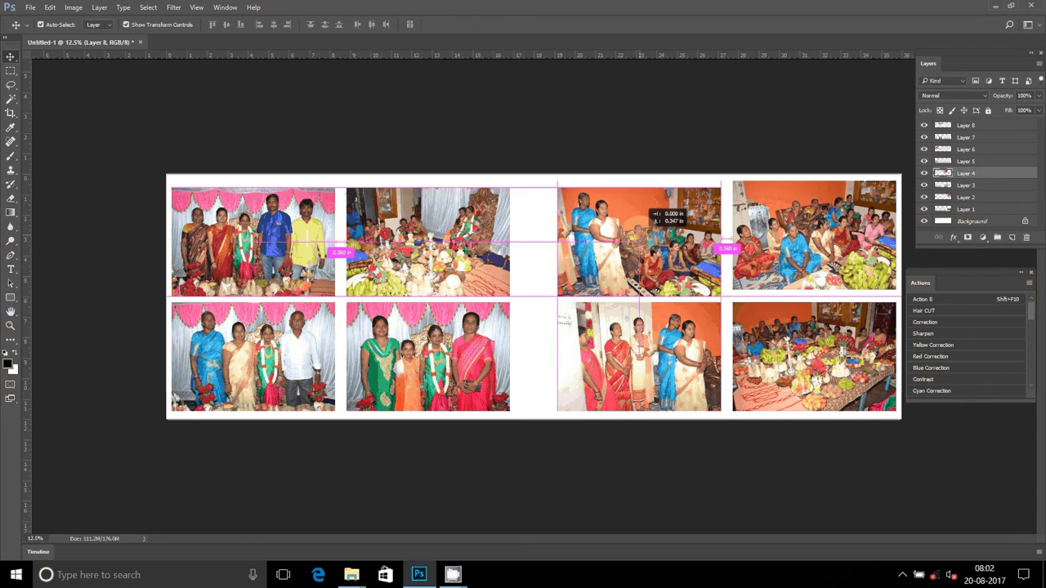
pyautogui.moveTo(786, 202); pyautogui.dragTo(786, 210)
pyautogui.click(639, 357)
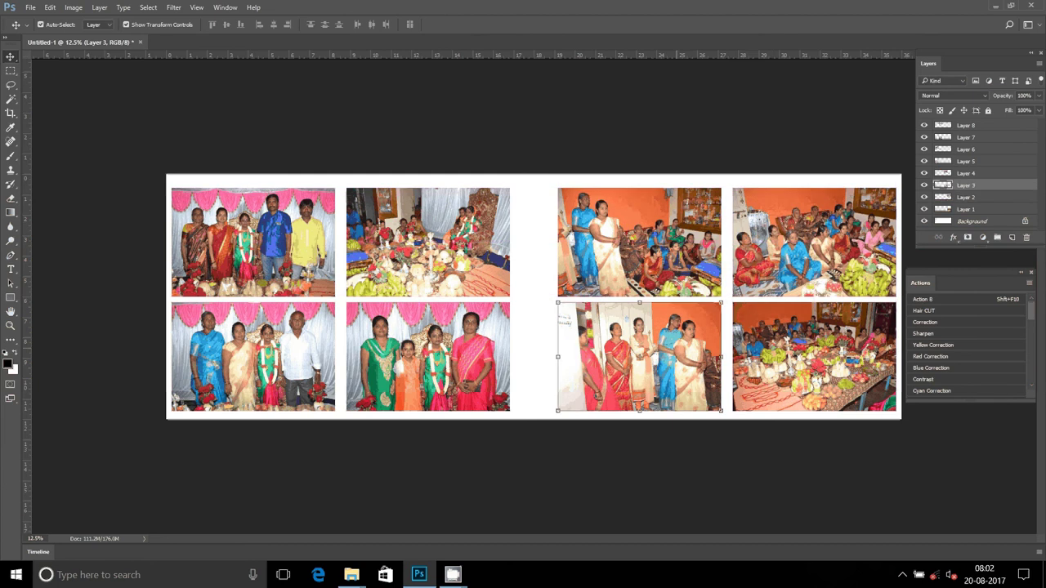
pyautogui.moveTo(639, 357); pyautogui.dragTo(639, 358)
pyautogui.moveTo(671, 322)
pyautogui.mouseDown()
pyautogui.moveTo(660, 322)
pyautogui.moveTo(671, 325)
pyautogui.mouseUp()
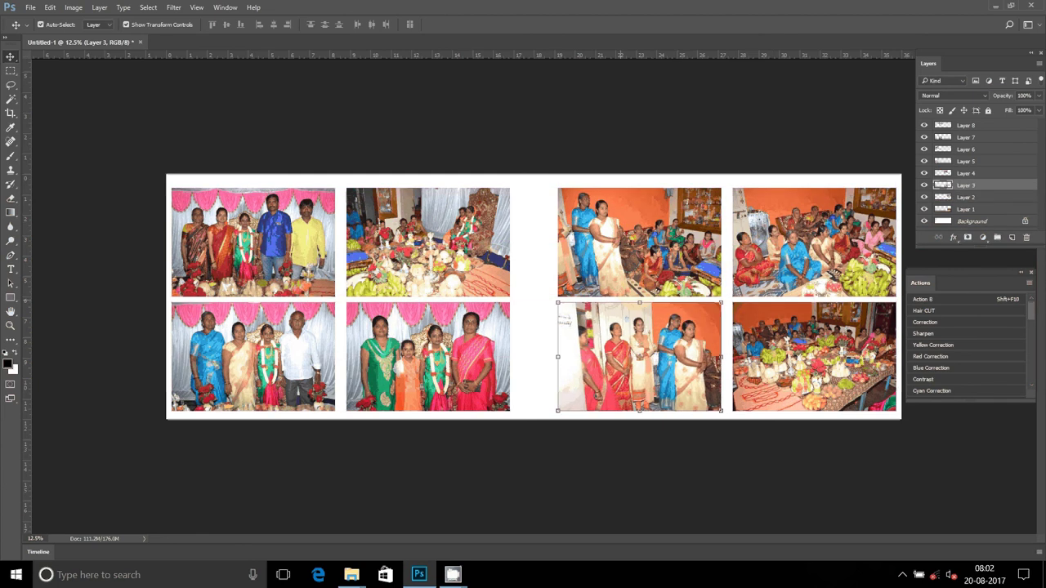
# Hide the white Background layer and select Layer 2 together with Layer 4.
pyautogui.rightClick(524, 236)
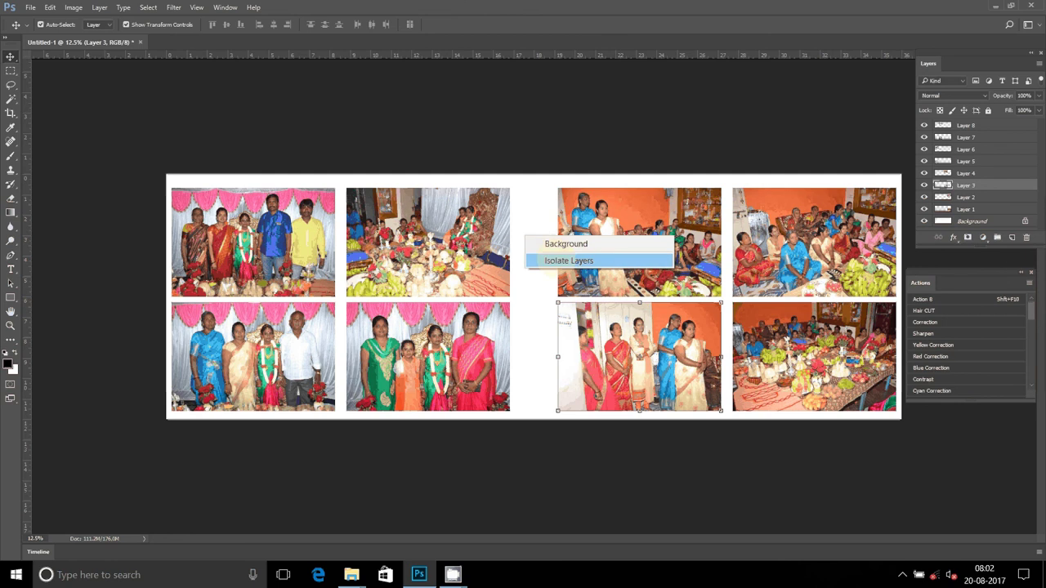
pyautogui.click(548, 244)
pyautogui.click(924, 221)
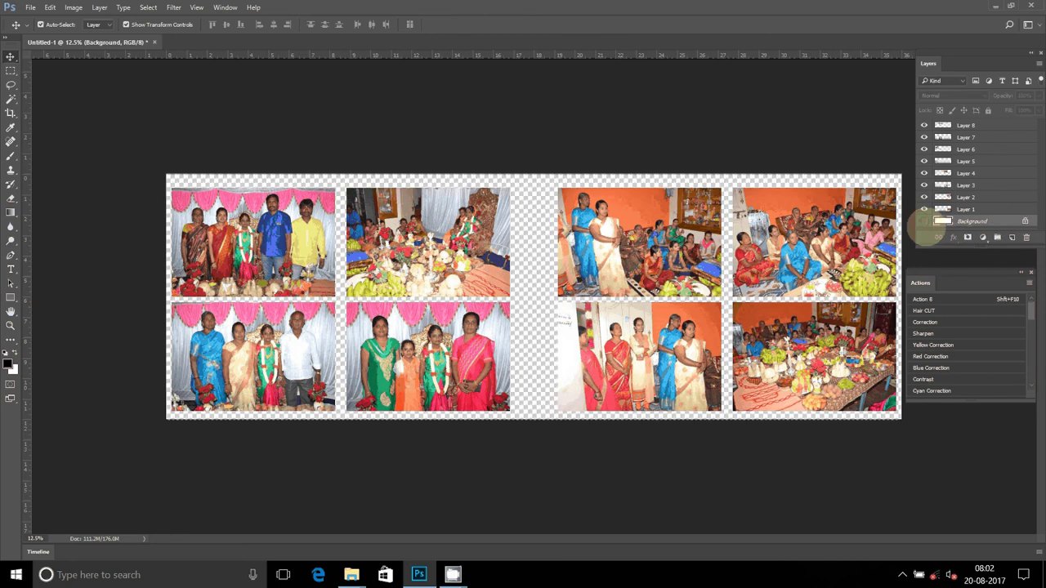
pyautogui.click(783, 226)
pyautogui.rightClick(785, 228)
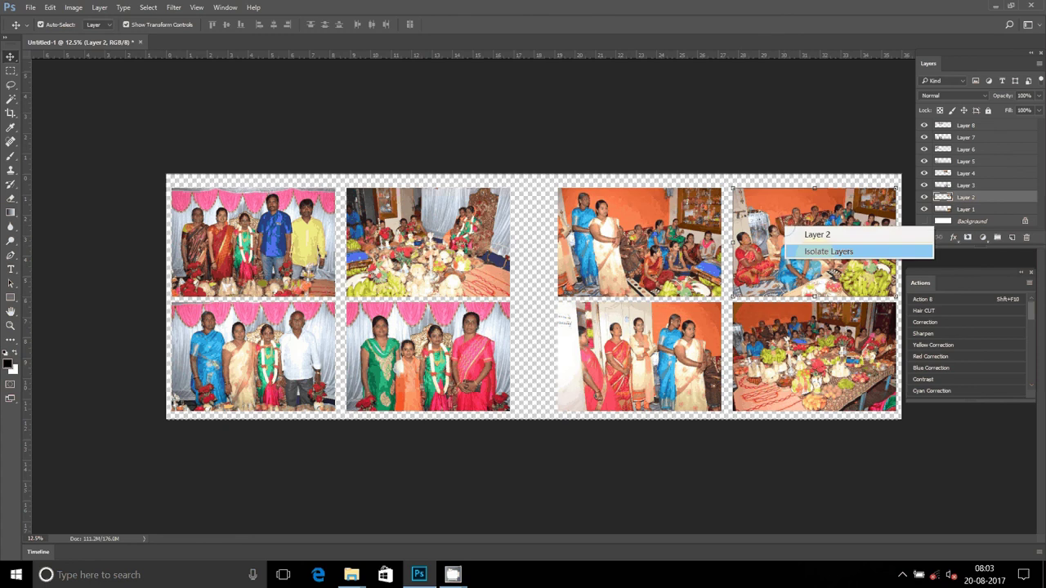
pyautogui.click(829, 251)
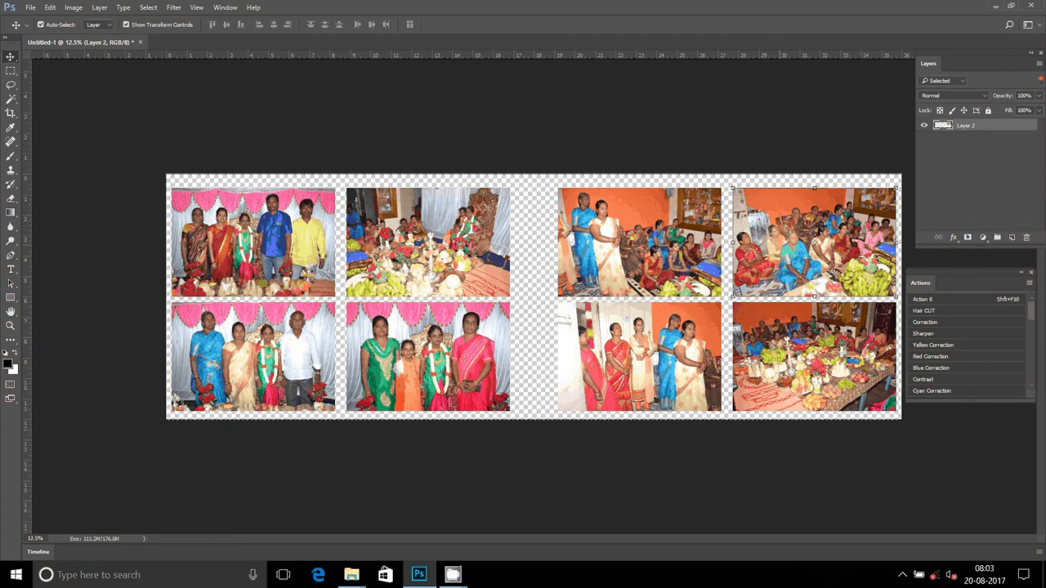
pyautogui.click(639, 235)
pyautogui.press('ctrl')
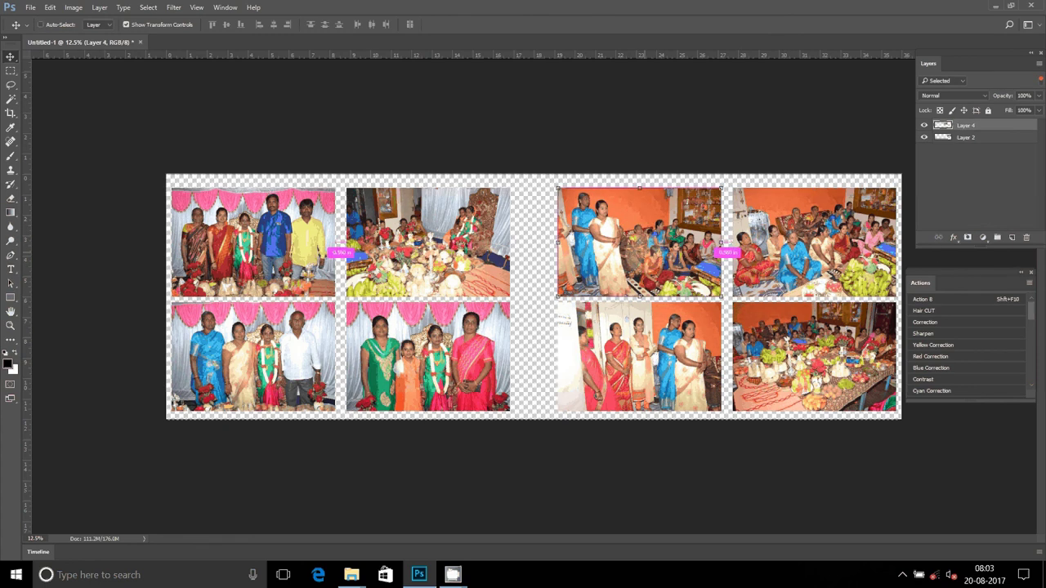
# Merge Layer 2 and Layer 4 into a single layer with Layer > Merge Layers.
pyautogui.rightClick(972, 124)
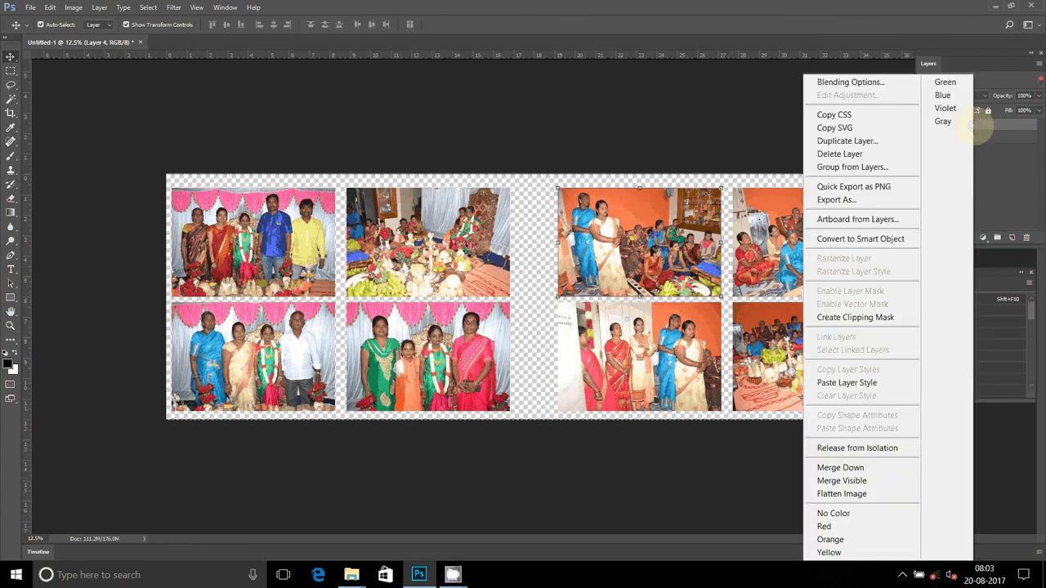
pyautogui.rightClick(623, 231)
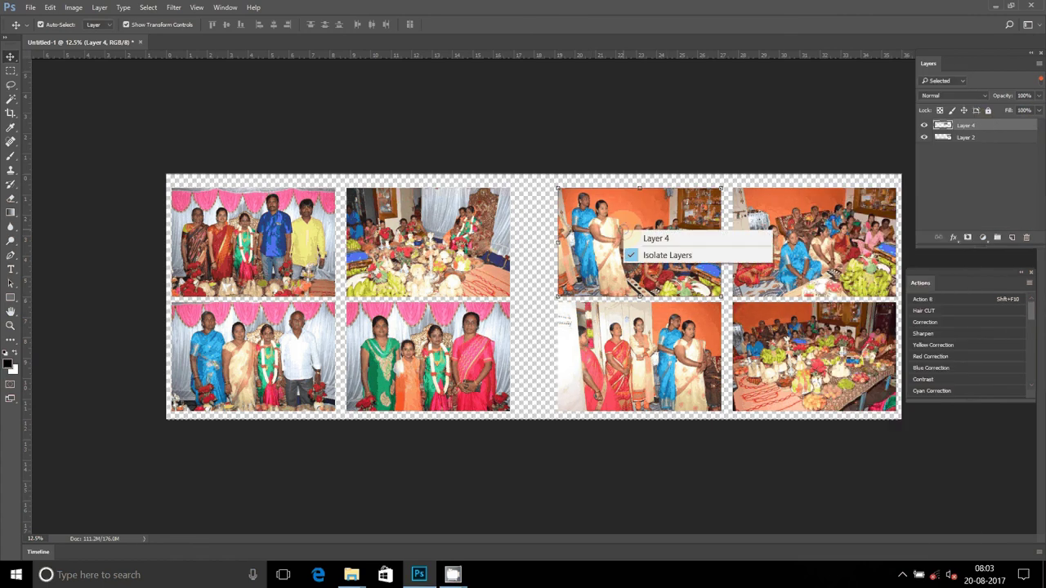
pyautogui.press('Escape')
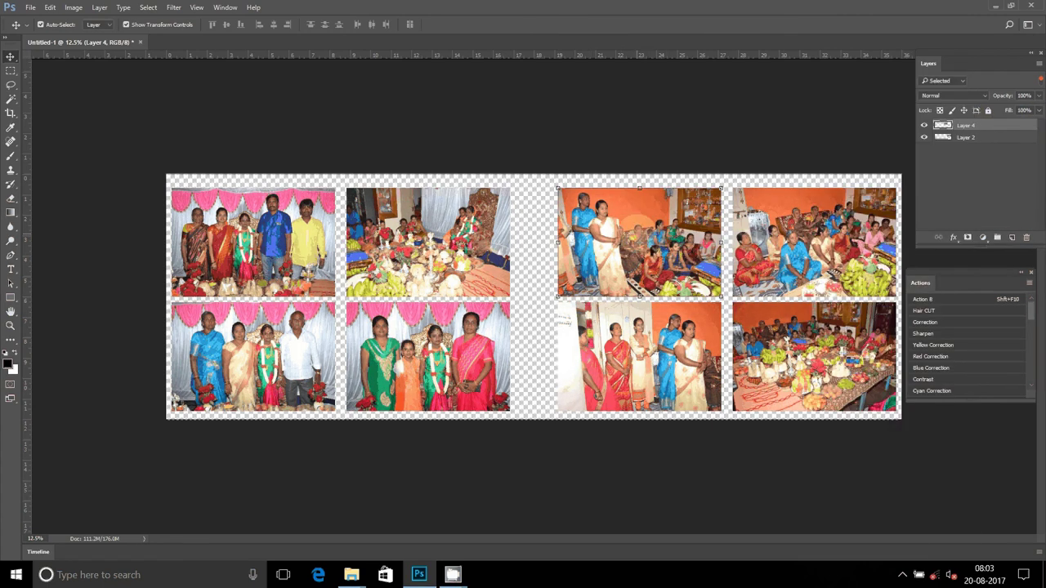
pyautogui.click(100, 8)
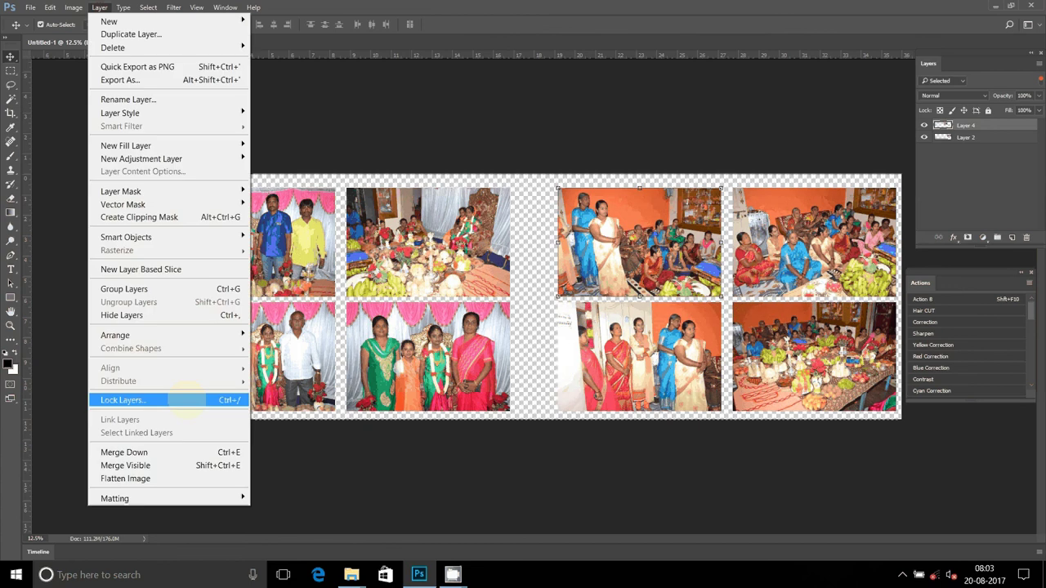
pyautogui.click(147, 452)
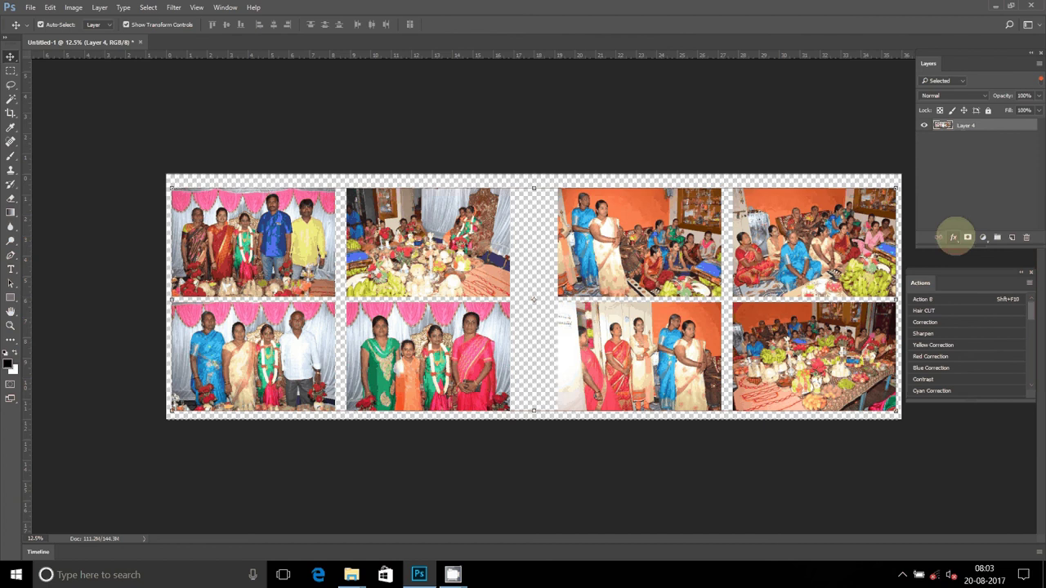
pyautogui.click(954, 238)
# Give Layer 4 a stroke using the Silver gradient preset.
pyautogui.click(932, 282)
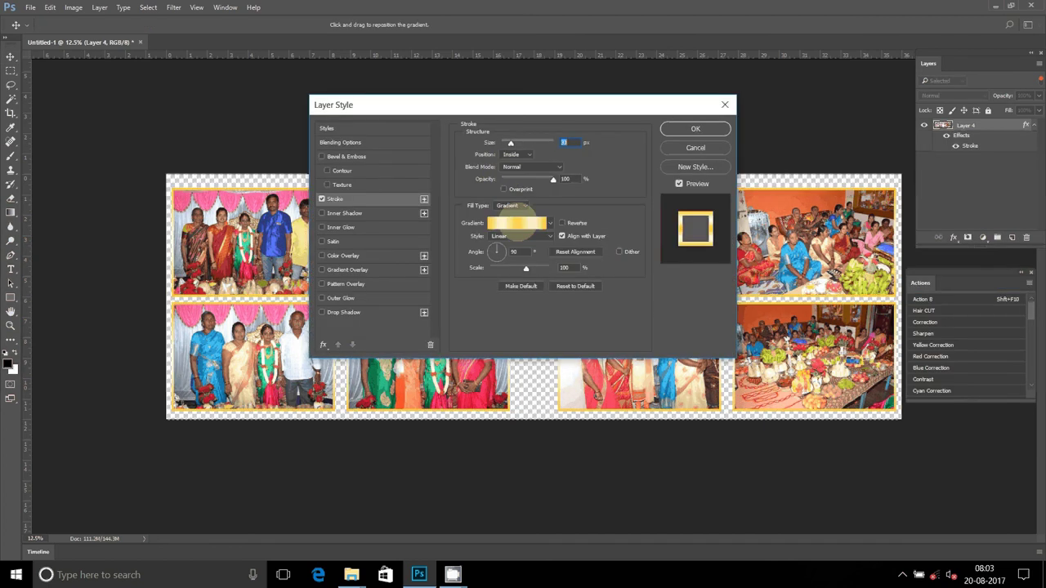
pyautogui.click(516, 222)
pyautogui.click(463, 141)
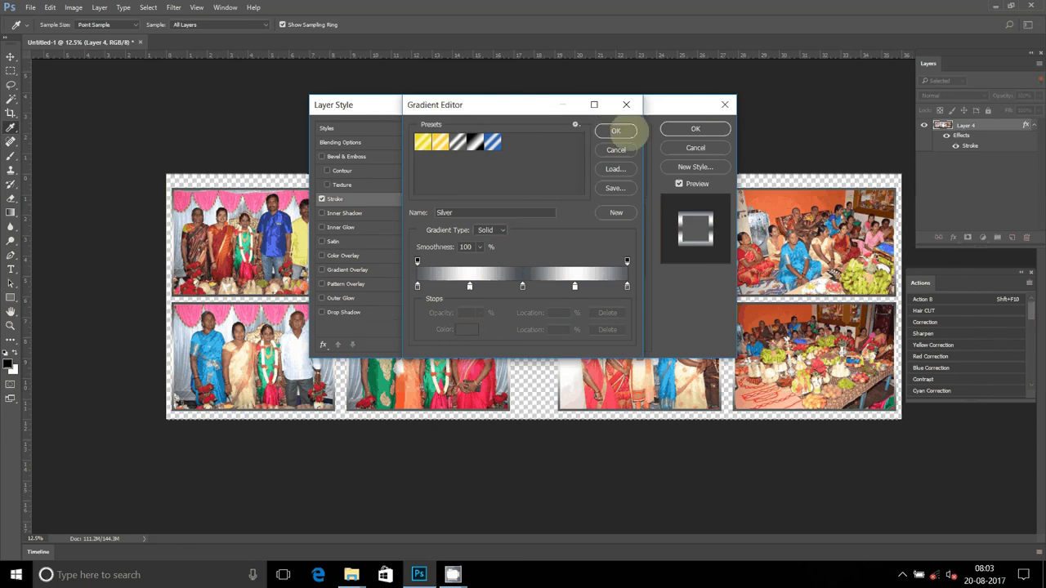
pyautogui.click(616, 131)
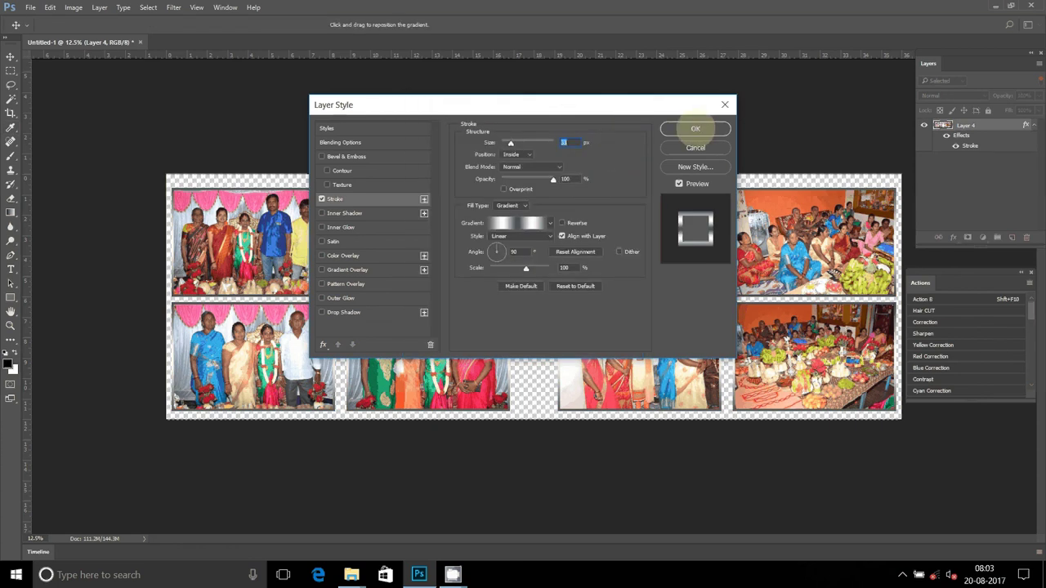
pyautogui.click(695, 128)
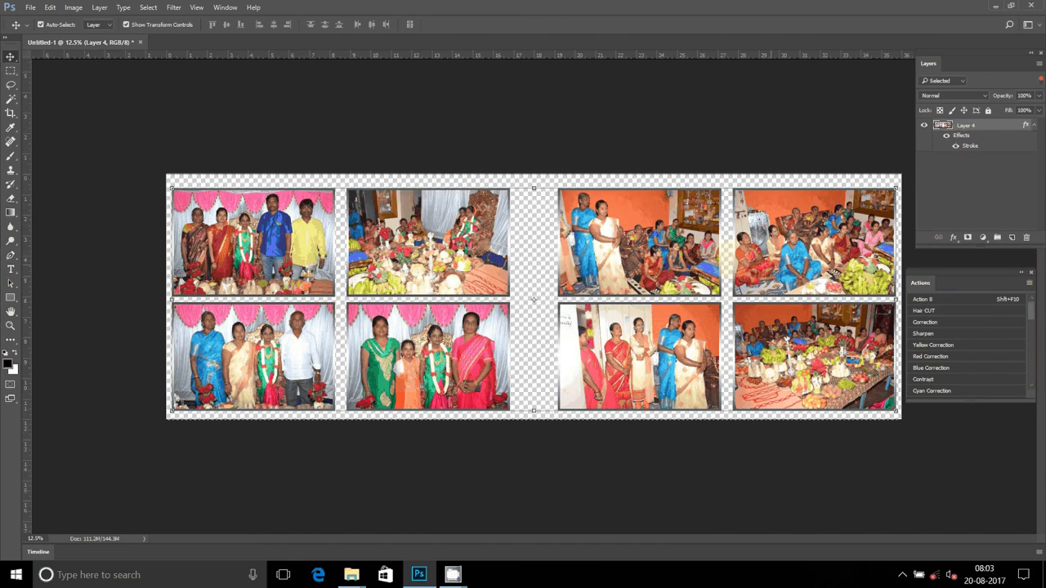
# Deselect Layer 4 and then select it again in the Layers panel.
pyautogui.rightClick(532, 228)
pyautogui.click(524, 217)
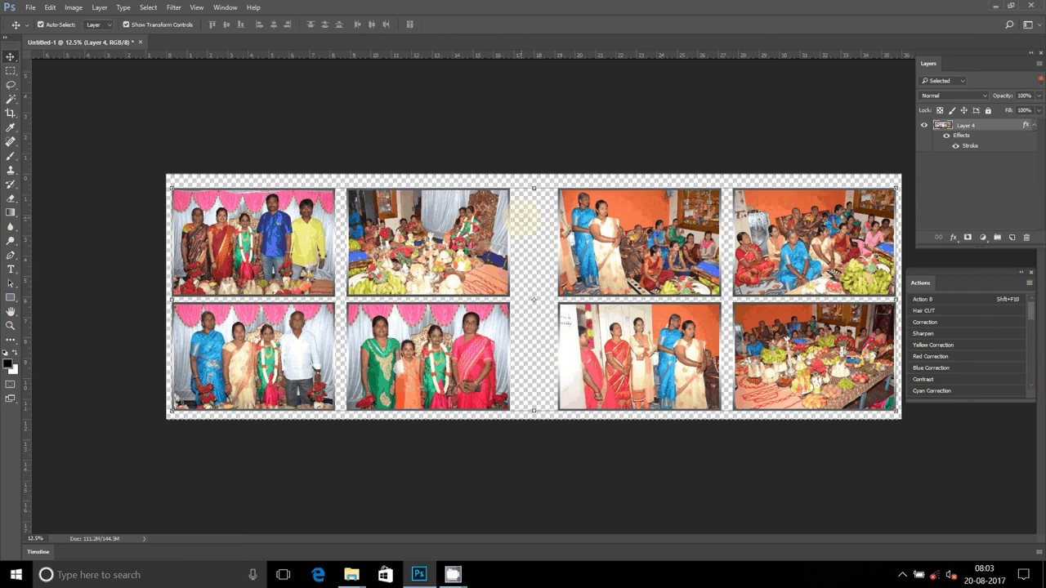
pyautogui.click(643, 253)
pyautogui.click(987, 126)
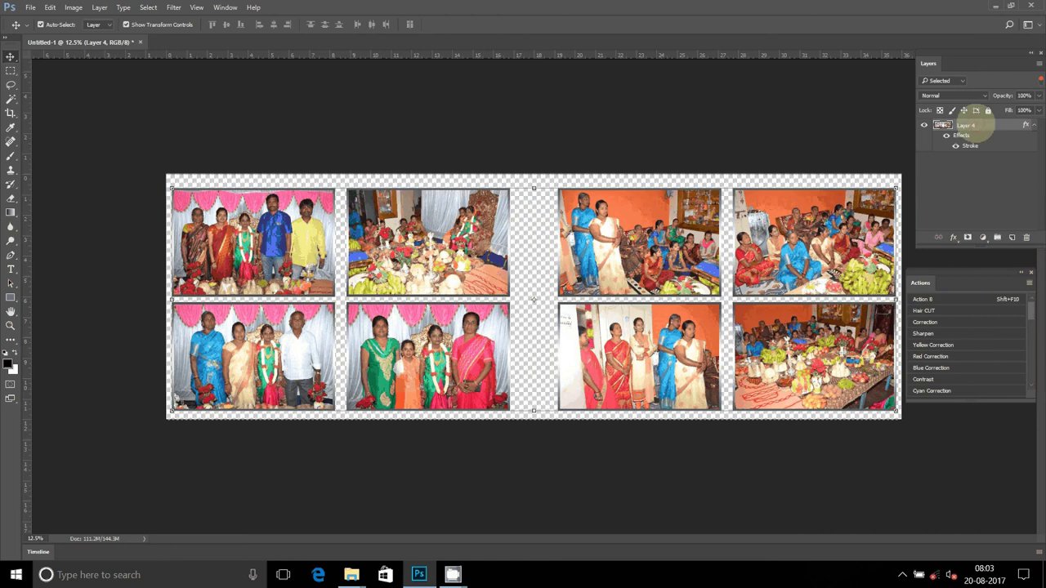
# Add a Steel Blue gradient fill layer below Layer 4, then reselect Layer 4 and pull a guide.
pyautogui.click(1011, 237)
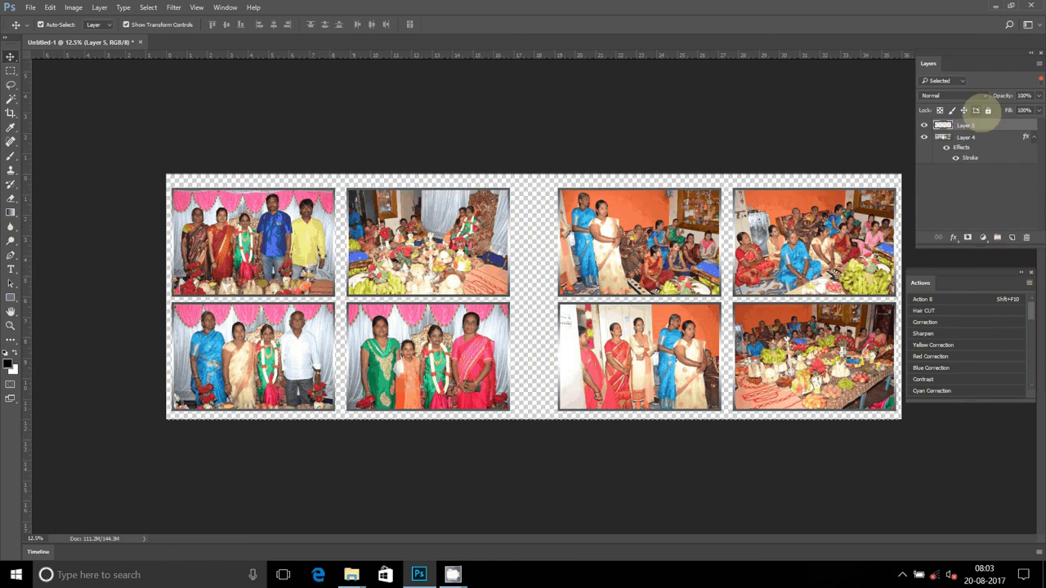
pyautogui.moveTo(980, 125)
pyautogui.mouseDown()
pyautogui.moveTo(970, 154)
pyautogui.moveTo(979, 172)
pyautogui.mouseUp()
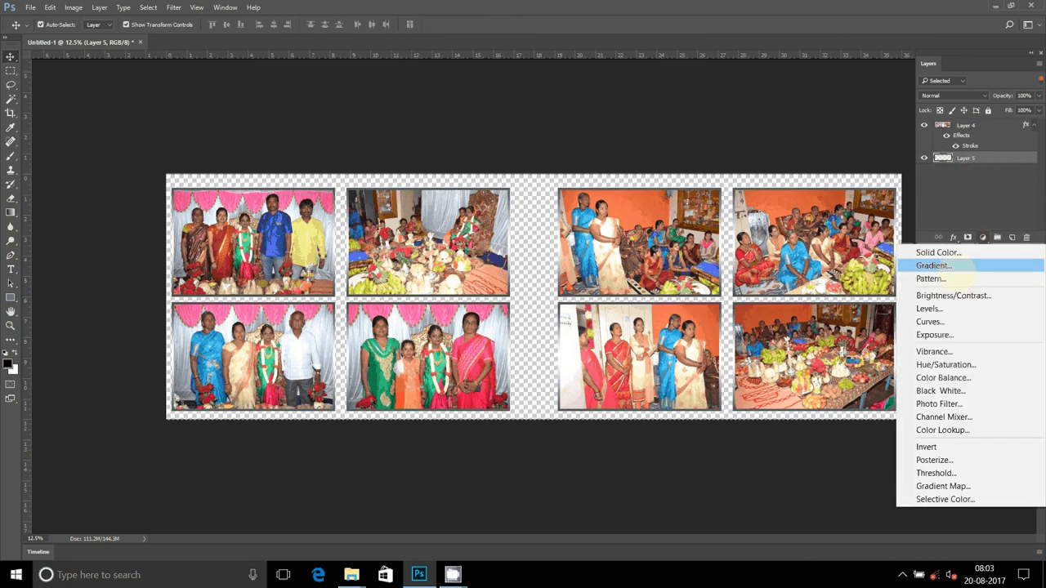
pyautogui.click(952, 265)
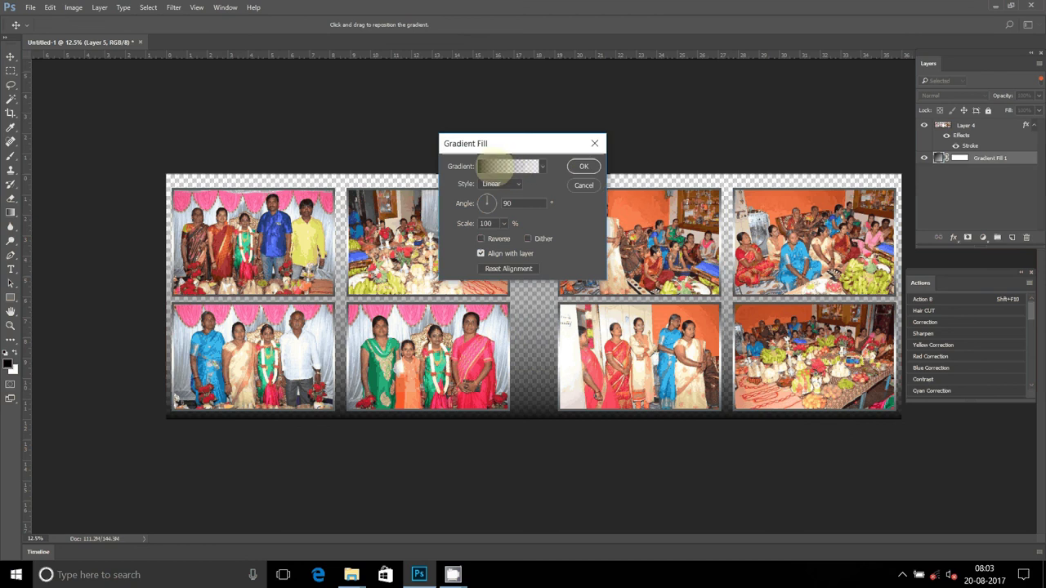
pyautogui.click(496, 164)
pyautogui.click(491, 143)
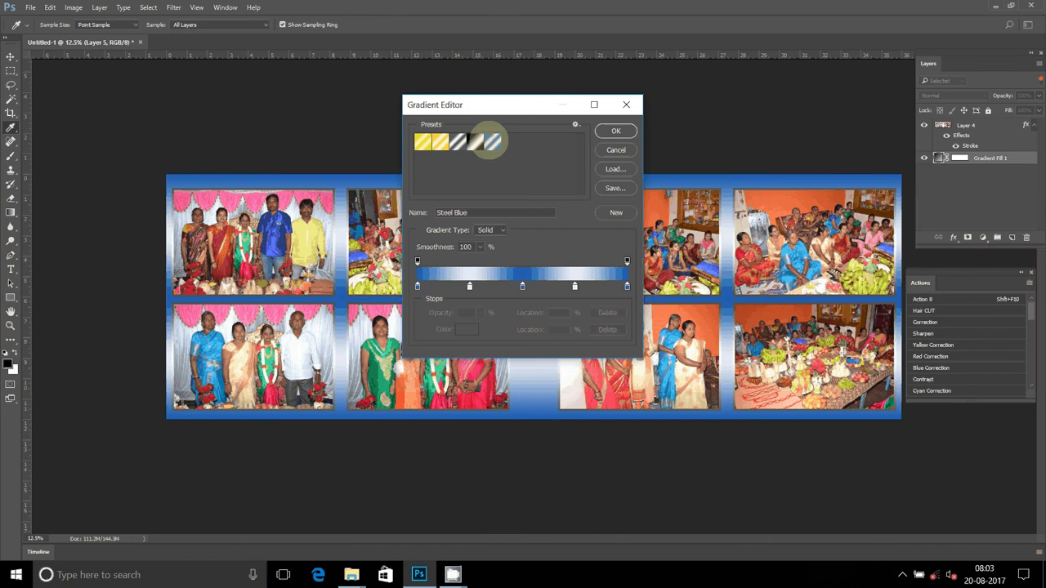
pyautogui.click(615, 131)
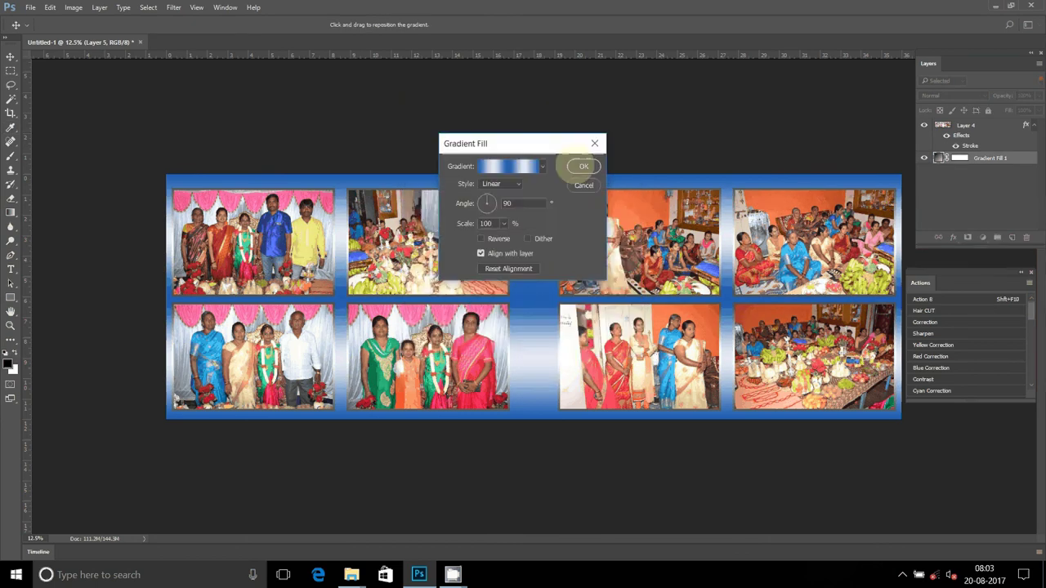
pyautogui.click(584, 166)
pyautogui.hotkey('alt', ']')
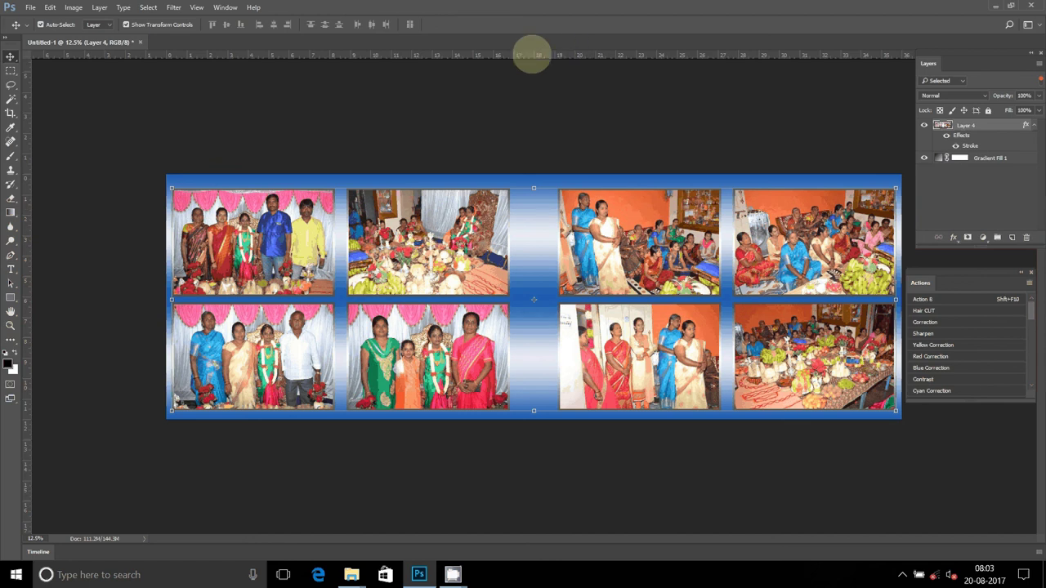
pyautogui.moveTo(532, 55); pyautogui.dragTo(534, 75)
# Set the vertical guide at 18 in and merge the photos and gradient into one layer.
pyautogui.press('alt')
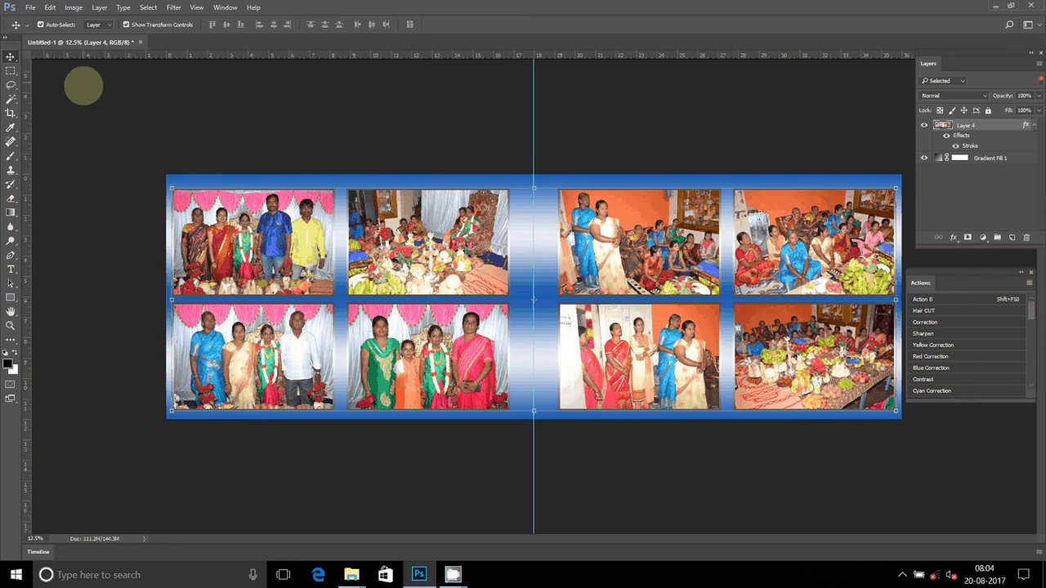
pyautogui.click(123, 8)
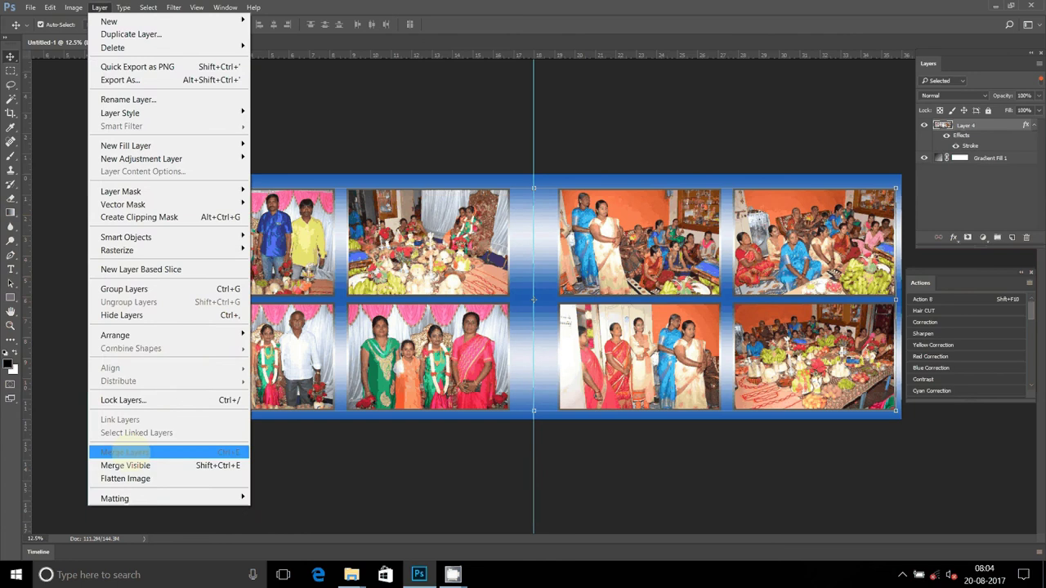
pyautogui.click(124, 452)
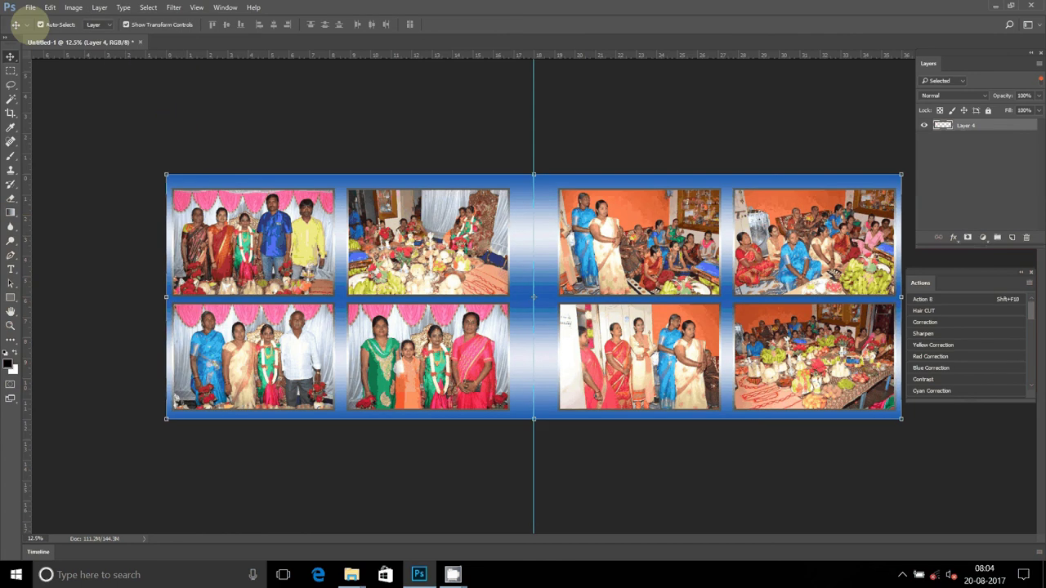
# Save the spread as JPEG '05' at quality 12, then start opening another file.
pyautogui.click(30, 8)
pyautogui.click(50, 157)
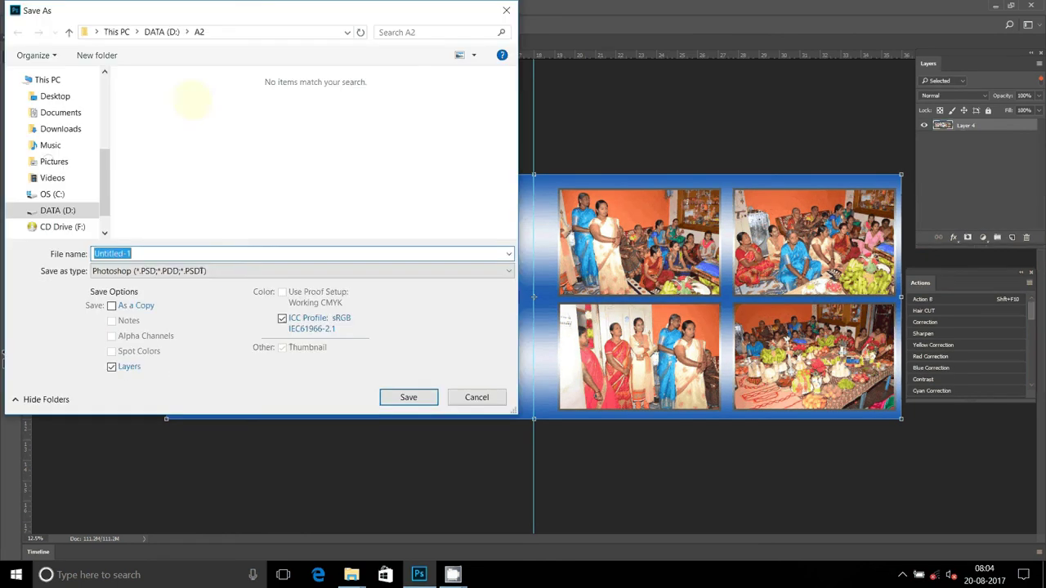
pyautogui.click(201, 270)
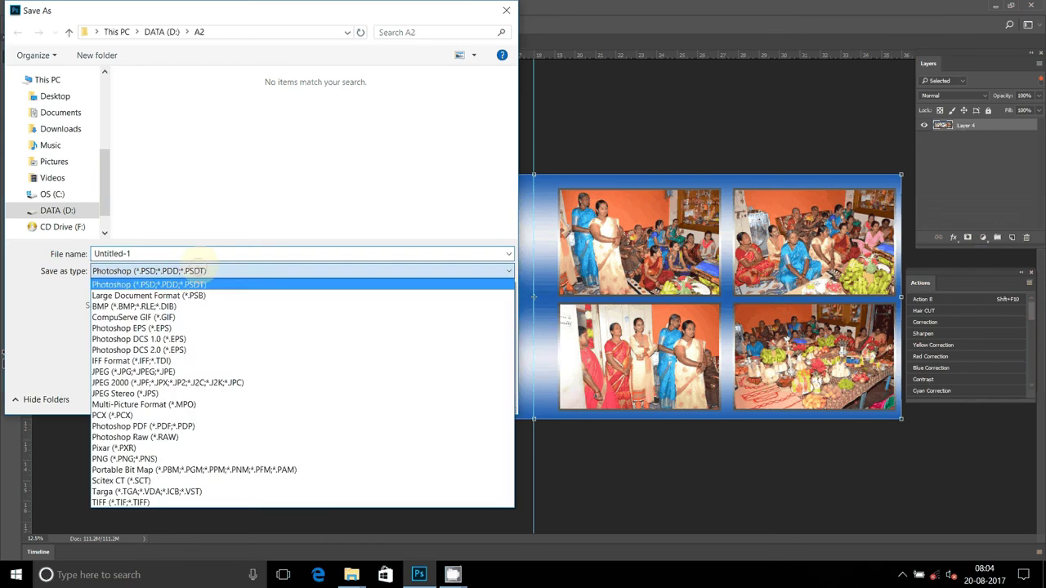
pyautogui.click(133, 372)
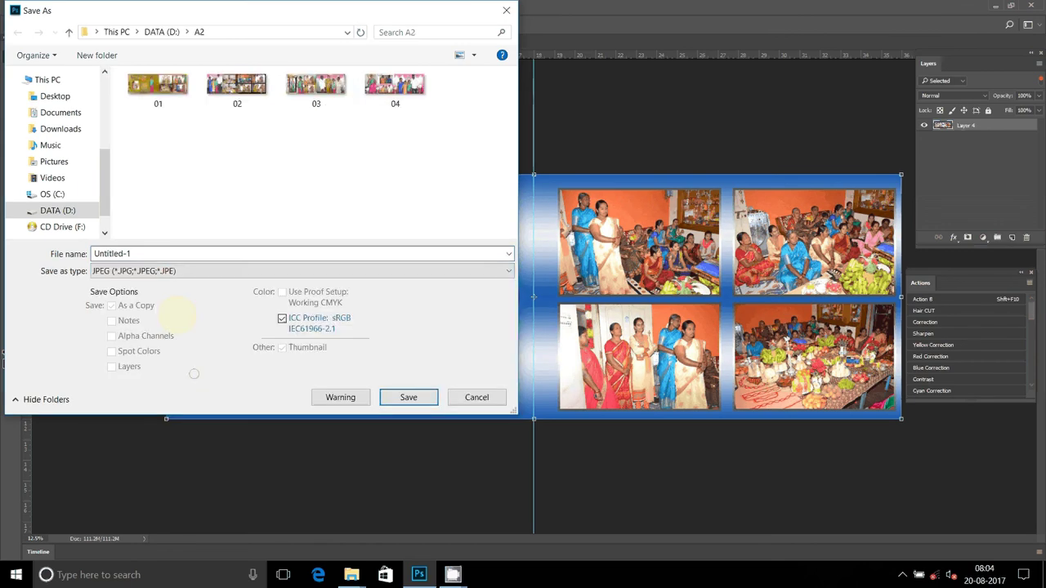
pyautogui.write('05')
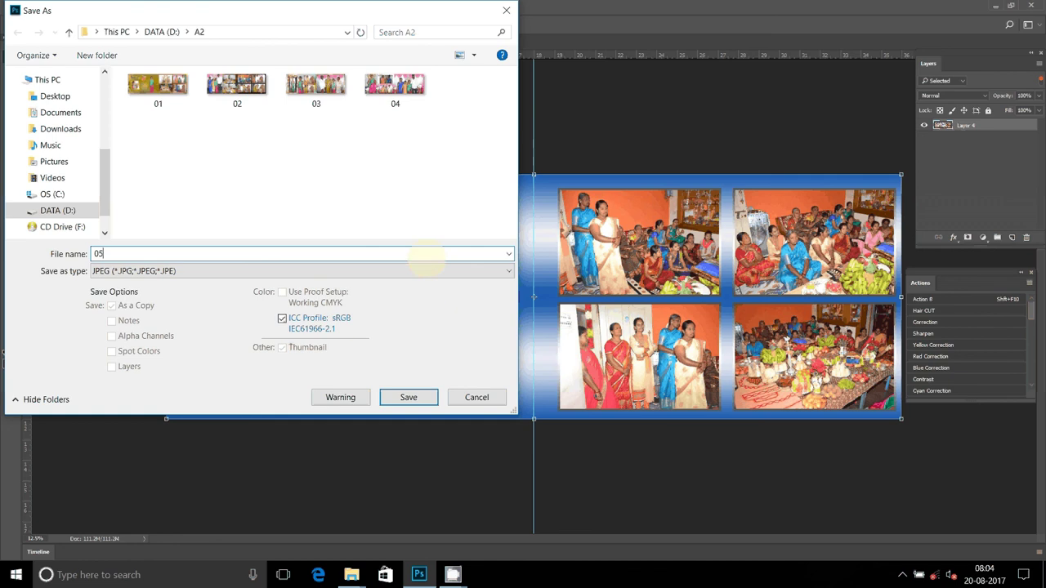
pyautogui.click(409, 397)
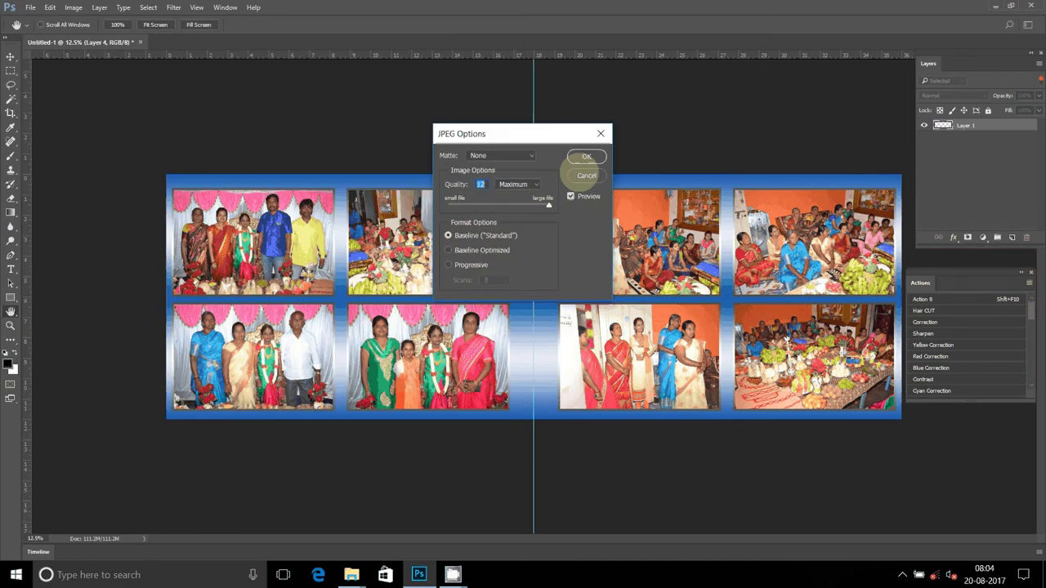
pyautogui.click(582, 172)
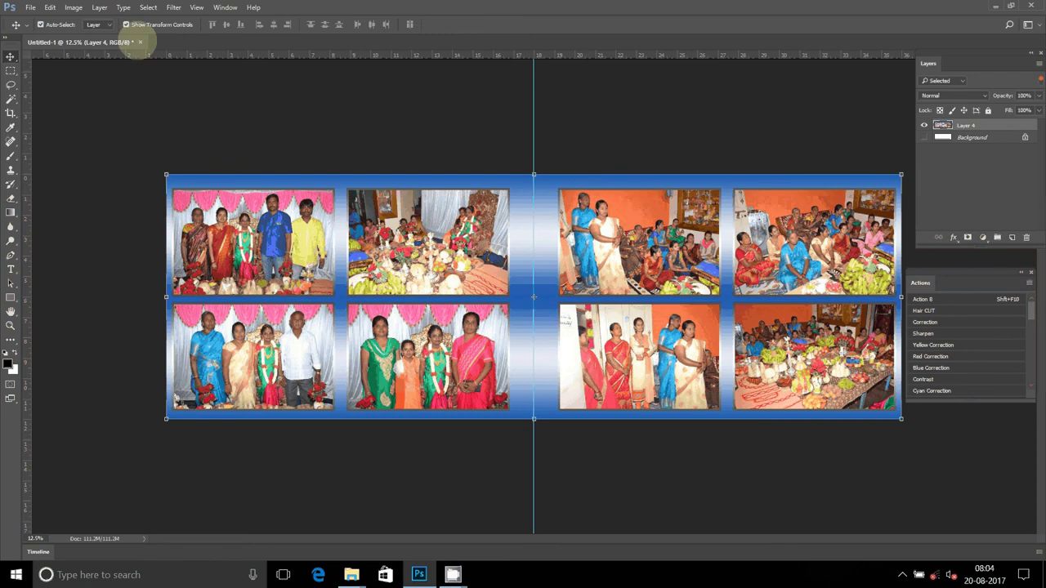
pyautogui.moveTo(149, 45); pyautogui.dragTo(516, 84)
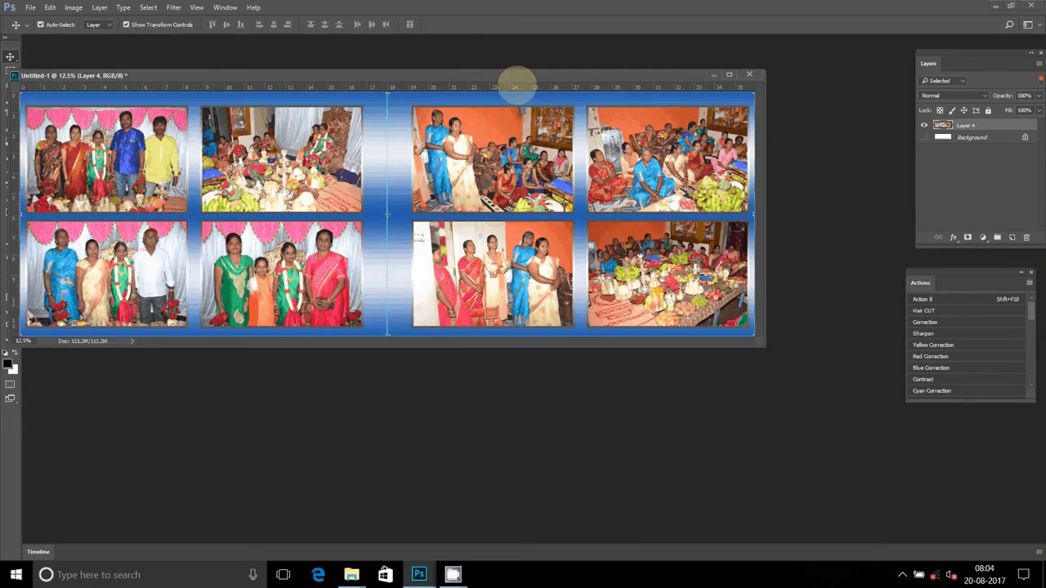
pyautogui.doubleClick(523, 57)
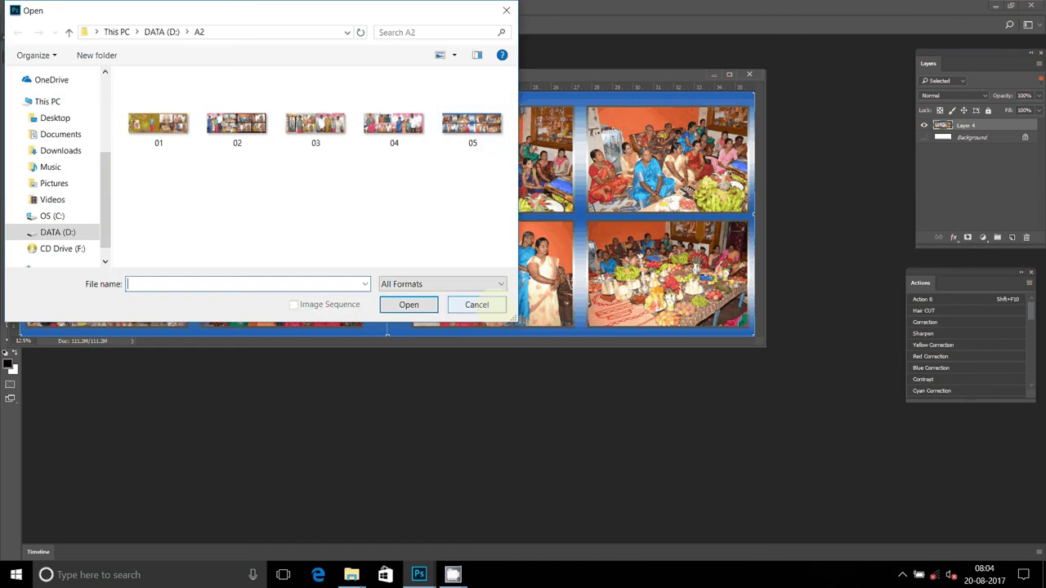